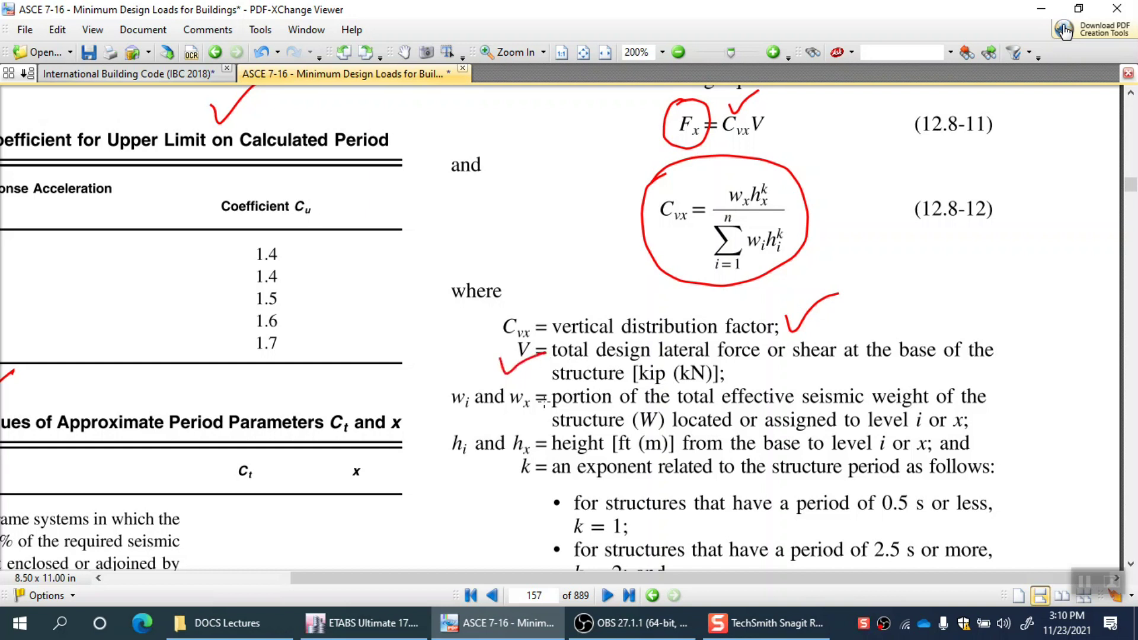
# - Underline w_i and w_x in the definitions and handwrite "T<0.5sec" beside the first period condition for k
pyautogui.moveTo(457, 417); pyautogui.dragTo(531, 416)
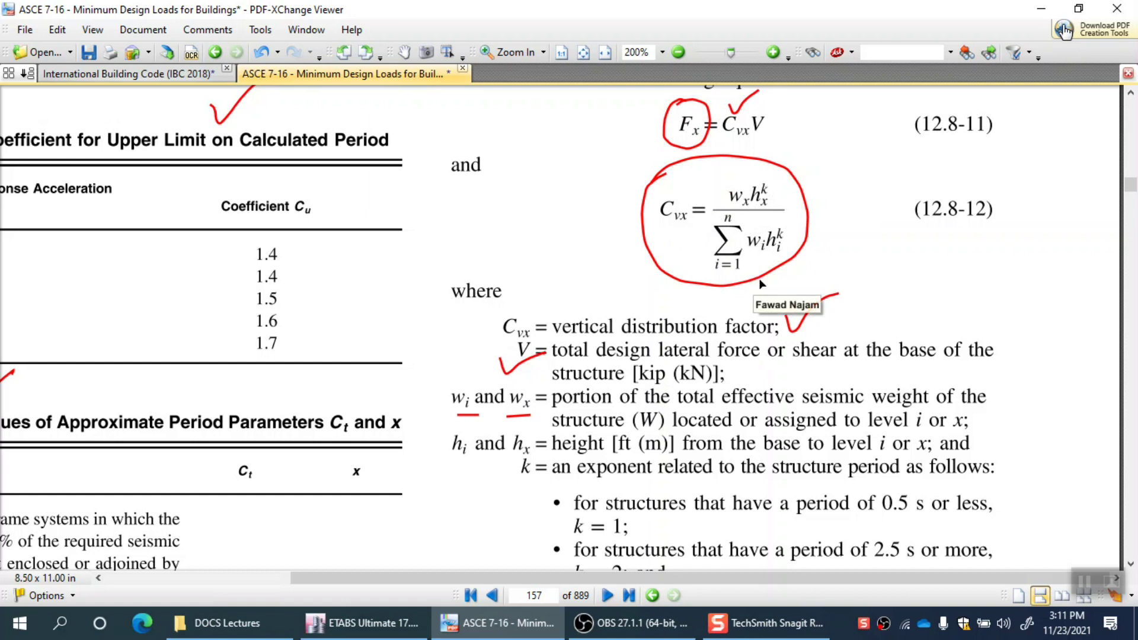
pyautogui.scroll(-2, 761, 284)
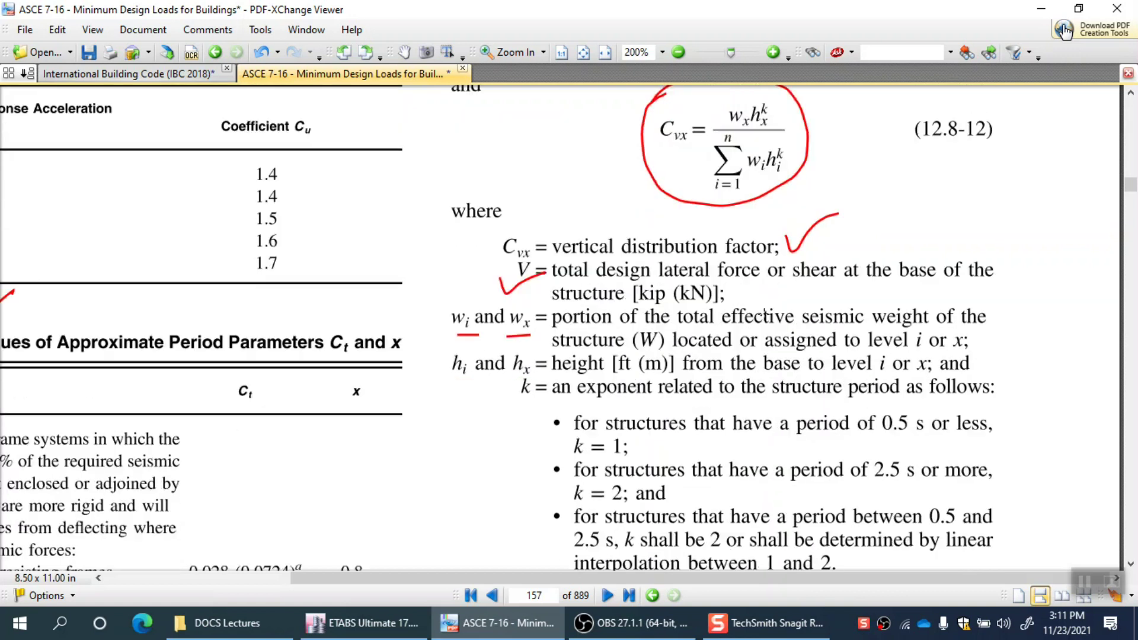
pyautogui.moveTo(452, 409); pyautogui.dragTo(478, 407)
pyautogui.moveTo(466, 409)
pyautogui.mouseDown()
pyautogui.moveTo(459, 434)
pyautogui.moveTo(491, 432)
pyautogui.moveTo(509, 416)
pyautogui.moveTo(567, 419)
pyautogui.mouseUp()
pyautogui.click(521, 422)
pyautogui.click(515, 422)
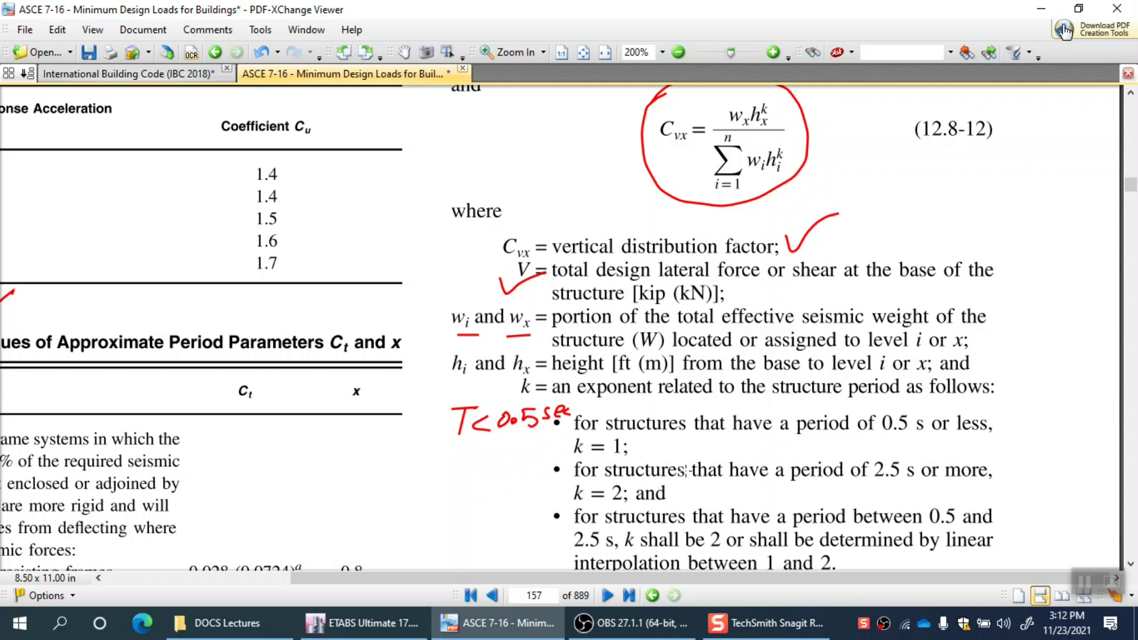
# - Underline "2.5 s" and "k = 2" in the second period condition and handwrite "T>2.5sec" beside it
pyautogui.moveTo(860, 488); pyautogui.dragTo(919, 489)
pyautogui.scroll(-3, 922, 486)
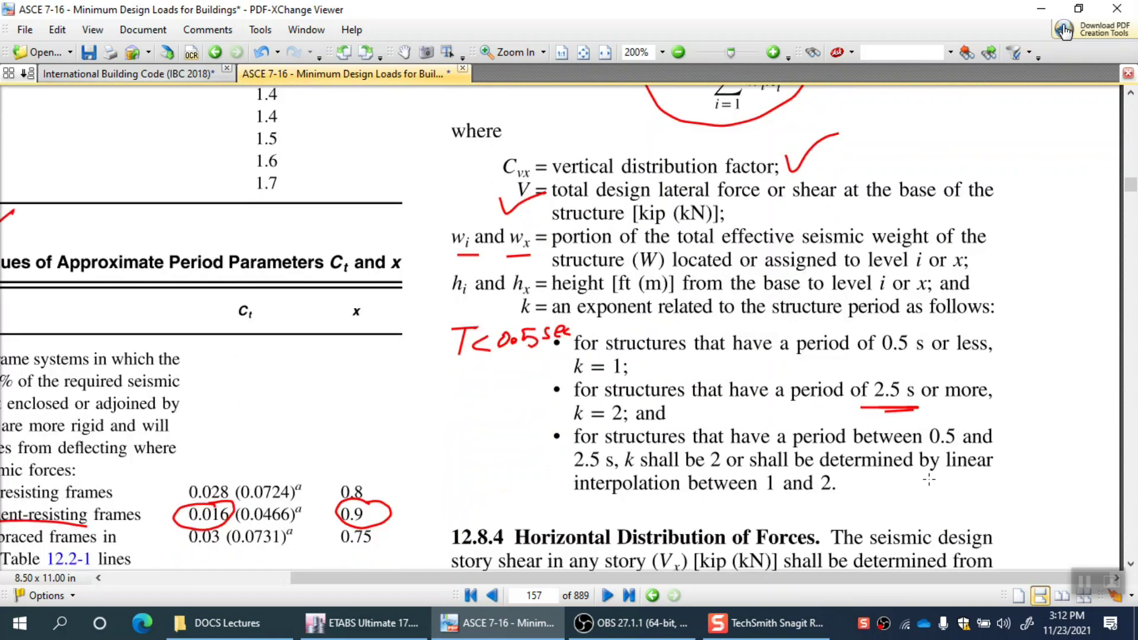
pyautogui.moveTo(423, 384)
pyautogui.mouseDown()
pyautogui.moveTo(449, 384)
pyautogui.moveTo(439, 410)
pyautogui.moveTo(457, 410)
pyautogui.mouseUp()
pyautogui.moveTo(485, 393)
pyautogui.mouseDown()
pyautogui.moveTo(486, 405)
pyautogui.moveTo(506, 399)
pyautogui.moveTo(529, 379)
pyautogui.moveTo(536, 401)
pyautogui.moveTo(620, 423)
pyautogui.mouseUp()
pyautogui.moveTo(568, 386); pyautogui.dragTo(573, 398)
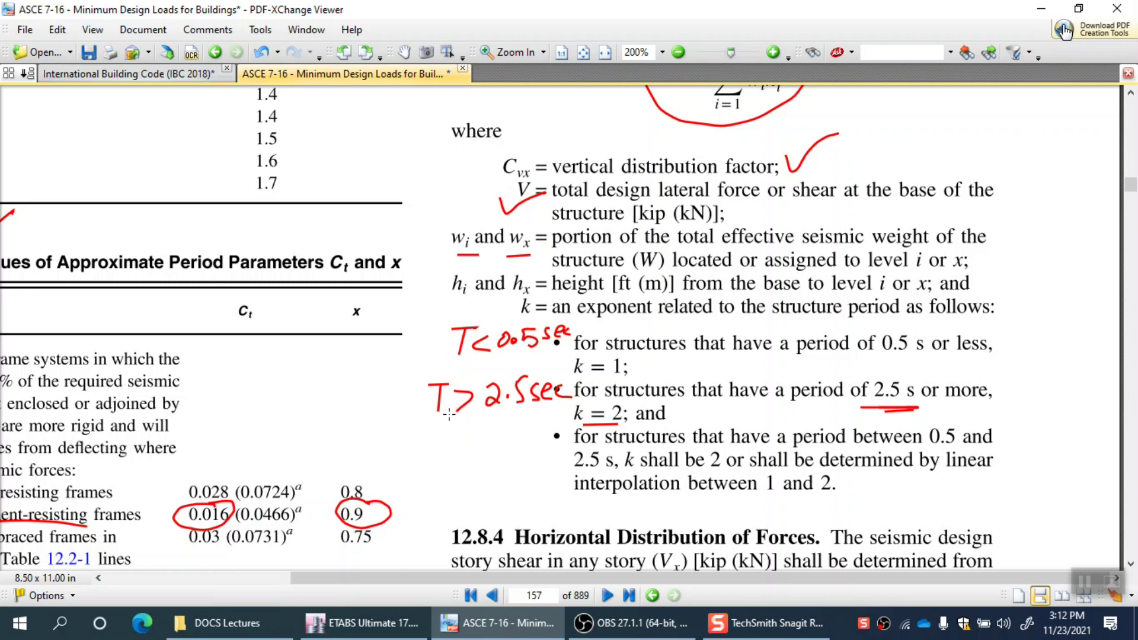
# - In equation 12.8-12, tick the numerator w_x h_x^k and circle the denominator term w_i h_i^k
pyautogui.scroll(3, 450, 415)
pyautogui.scroll(3, 442, 416)
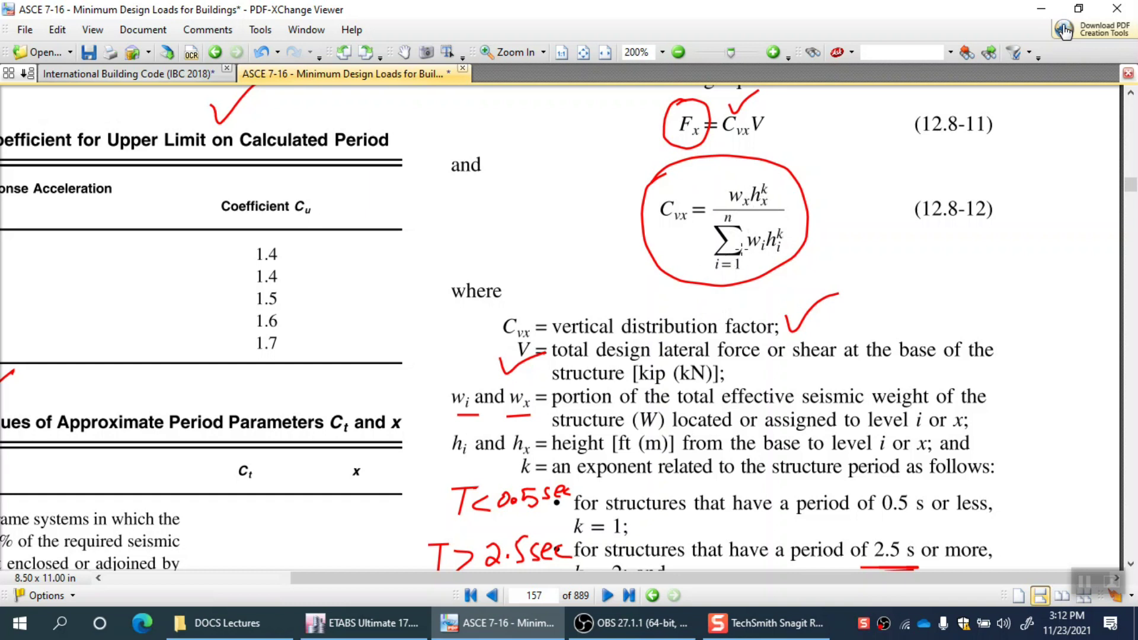
pyautogui.moveTo(770, 189)
pyautogui.mouseDown()
pyautogui.moveTo(777, 203)
pyautogui.moveTo(814, 169)
pyautogui.mouseUp()
pyautogui.moveTo(752, 224)
pyautogui.mouseDown()
pyautogui.moveTo(746, 249)
pyautogui.moveTo(756, 233)
pyautogui.mouseUp()
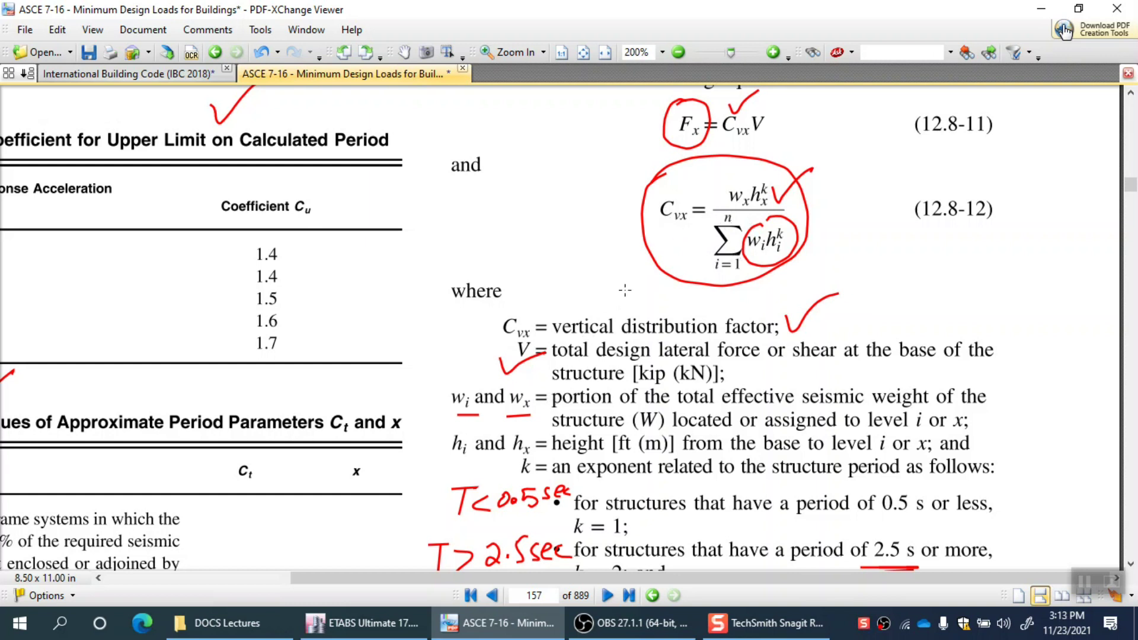
# - Sketch a building block on hatched ground beside the C_vx equation, with a base shear arrow labelled 100 below it
pyautogui.moveTo(571, 144)
pyautogui.mouseDown()
pyautogui.moveTo(564, 215)
pyautogui.moveTo(595, 144)
pyautogui.moveTo(590, 227)
pyautogui.moveTo(647, 215)
pyautogui.mouseUp()
pyautogui.moveTo(541, 228); pyautogui.dragTo(639, 217)
pyautogui.moveTo(558, 260); pyautogui.dragTo(603, 256)
pyautogui.moveTo(567, 253)
pyautogui.mouseDown()
pyautogui.moveTo(558, 261)
pyautogui.moveTo(573, 264)
pyautogui.mouseUp()
pyautogui.moveTo(586, 274)
pyautogui.mouseDown()
pyautogui.moveTo(584, 290)
pyautogui.moveTo(617, 278)
pyautogui.mouseUp()
# - Draw lateral force arrows on the building sketch, label the upper ones 20 and 18, and join the arrow tails with a straight sloping line
pyautogui.moveTo(515, 142); pyautogui.dragTo(571, 143)
pyautogui.moveTo(571, 143)
pyautogui.mouseDown()
pyautogui.moveTo(555, 148)
pyautogui.moveTo(537, 114)
pyautogui.moveTo(546, 135)
pyautogui.mouseUp()
pyautogui.moveTo(550, 119); pyautogui.dragTo(552, 122)
pyautogui.moveTo(529, 159); pyautogui.dragTo(569, 159)
pyautogui.moveTo(569, 159)
pyautogui.mouseDown()
pyautogui.moveTo(540, 153)
pyautogui.moveTo(545, 136)
pyautogui.moveTo(509, 168)
pyautogui.moveTo(521, 156)
pyautogui.mouseUp()
pyautogui.click(496, 176)
pyautogui.moveTo(530, 176); pyautogui.dragTo(564, 175)
pyautogui.moveTo(555, 170); pyautogui.dragTo(565, 175)
pyautogui.moveTo(565, 175); pyautogui.dragTo(517, 184)
pyautogui.click(521, 176)
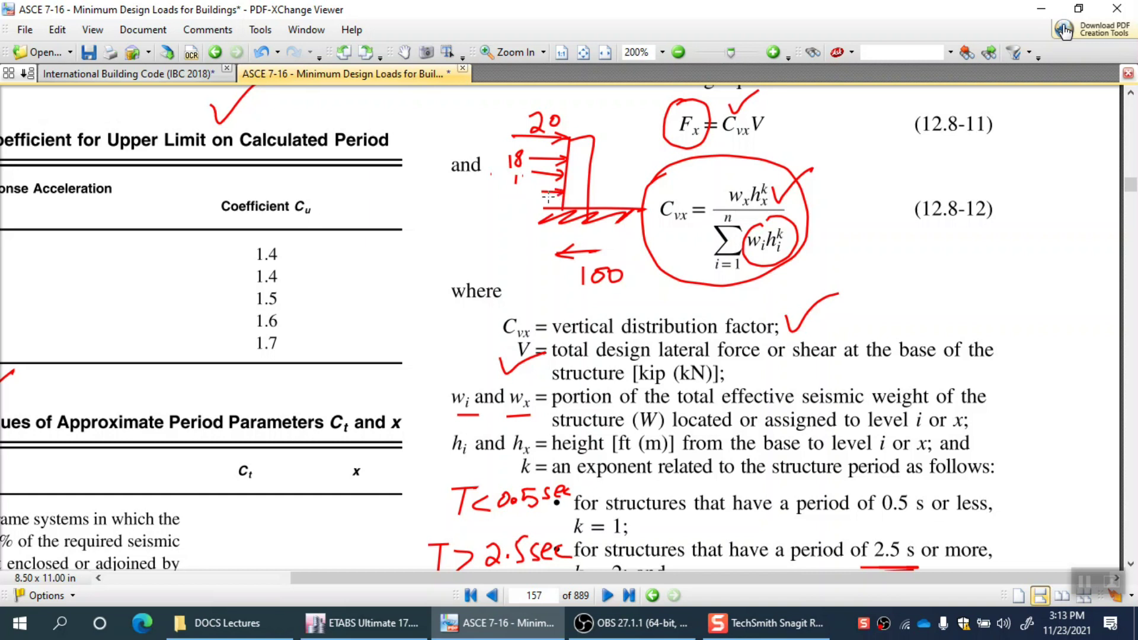
pyautogui.moveTo(513, 135); pyautogui.dragTo(564, 208)
# - Tick the C_vx formula and the period notes, and sketch a second building on hatched ground with a curved lateral load profile and arrows
pyautogui.moveTo(699, 173); pyautogui.dragTo(753, 153)
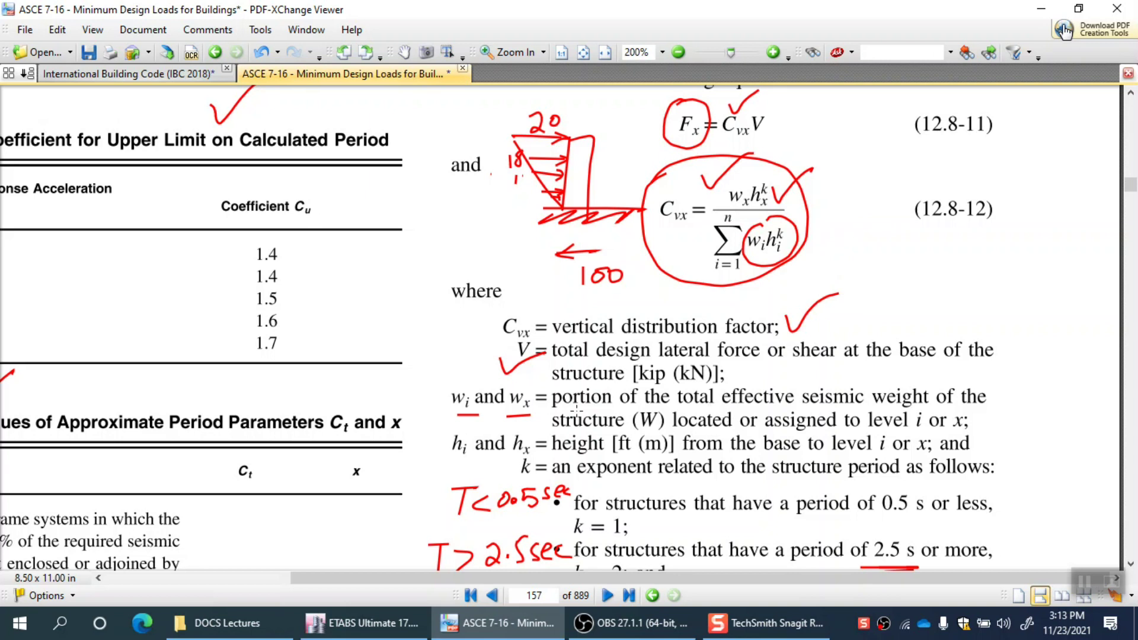
pyautogui.moveTo(399, 544)
pyautogui.mouseDown()
pyautogui.moveTo(409, 555)
pyautogui.moveTo(430, 510)
pyautogui.mouseUp()
pyautogui.moveTo(773, 191); pyautogui.dragTo(784, 188)
pyautogui.moveTo(839, 223)
pyautogui.mouseDown()
pyautogui.moveTo(845, 118)
pyautogui.moveTo(857, 116)
pyautogui.moveTo(858, 249)
pyautogui.moveTo(922, 230)
pyautogui.mouseUp()
pyautogui.moveTo(809, 237); pyautogui.dragTo(919, 231)
pyautogui.moveTo(775, 119)
pyautogui.mouseDown()
pyautogui.moveTo(801, 139)
pyautogui.moveTo(836, 228)
pyautogui.mouseUp()
pyautogui.moveTo(777, 121)
pyautogui.mouseDown()
pyautogui.moveTo(842, 116)
pyautogui.moveTo(836, 125)
pyautogui.mouseUp()
pyautogui.moveTo(810, 145)
pyautogui.mouseDown()
pyautogui.moveTo(837, 141)
pyautogui.moveTo(839, 169)
pyautogui.mouseUp()
pyautogui.moveTo(831, 162); pyautogui.dragTo(842, 193)
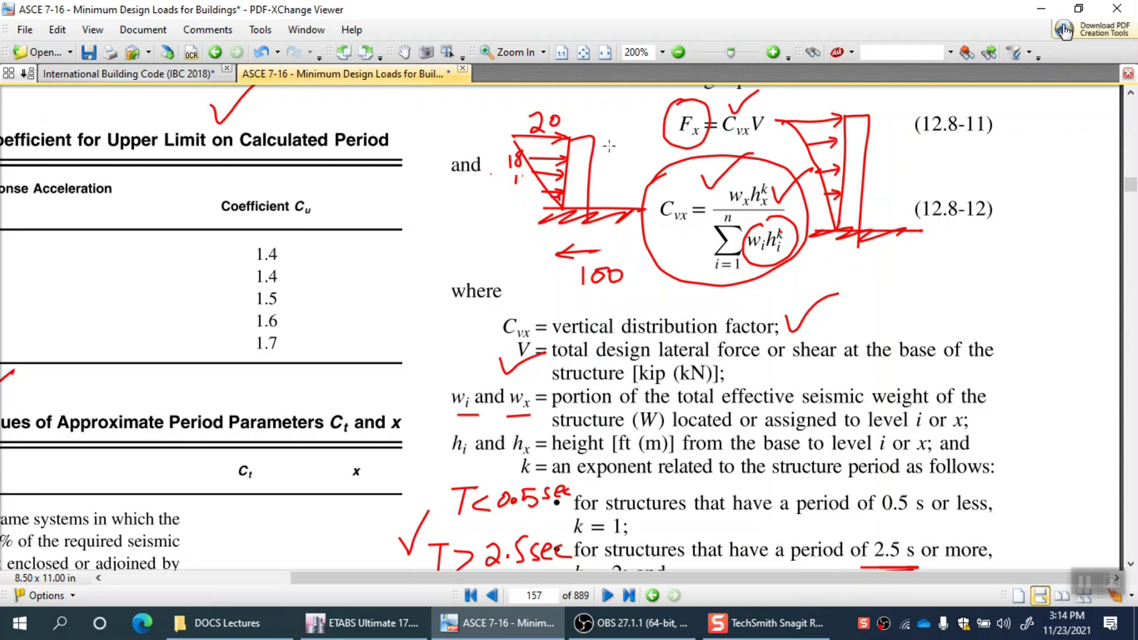
# - Draw the straight-sided sheared deformed shape over the first building sketch and tick it
pyautogui.moveTo(593, 141); pyautogui.dragTo(567, 206)
pyautogui.moveTo(635, 140); pyautogui.dragTo(592, 208)
pyautogui.moveTo(595, 142)
pyautogui.mouseDown()
pyautogui.moveTo(620, 185)
pyautogui.moveTo(605, 211)
pyautogui.moveTo(633, 156)
pyautogui.moveTo(607, 209)
pyautogui.mouseUp()
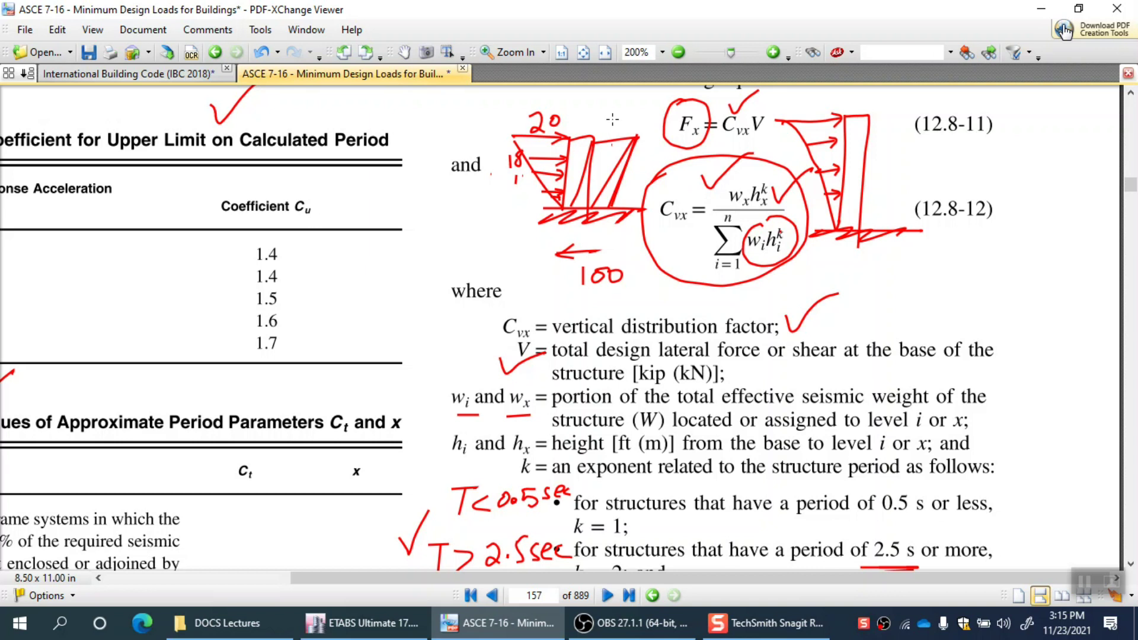
pyautogui.moveTo(607, 114)
pyautogui.mouseDown()
pyautogui.moveTo(617, 128)
pyautogui.moveTo(639, 95)
pyautogui.mouseUp()
# - Draw the curved bending shape on the second building sketch and label it "flex" and the first sketch "Shear"
pyautogui.moveTo(920, 114); pyautogui.dragTo(855, 223)
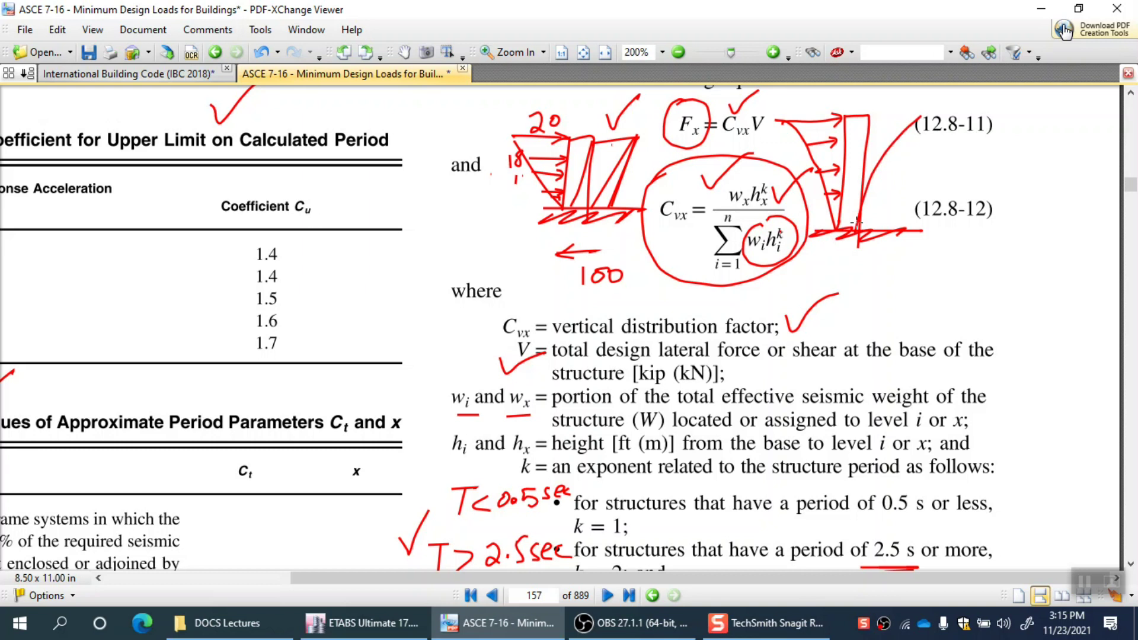
pyautogui.moveTo(921, 113)
pyautogui.mouseDown()
pyautogui.moveTo(901, 115)
pyautogui.moveTo(851, 175)
pyautogui.moveTo(828, 231)
pyautogui.mouseUp()
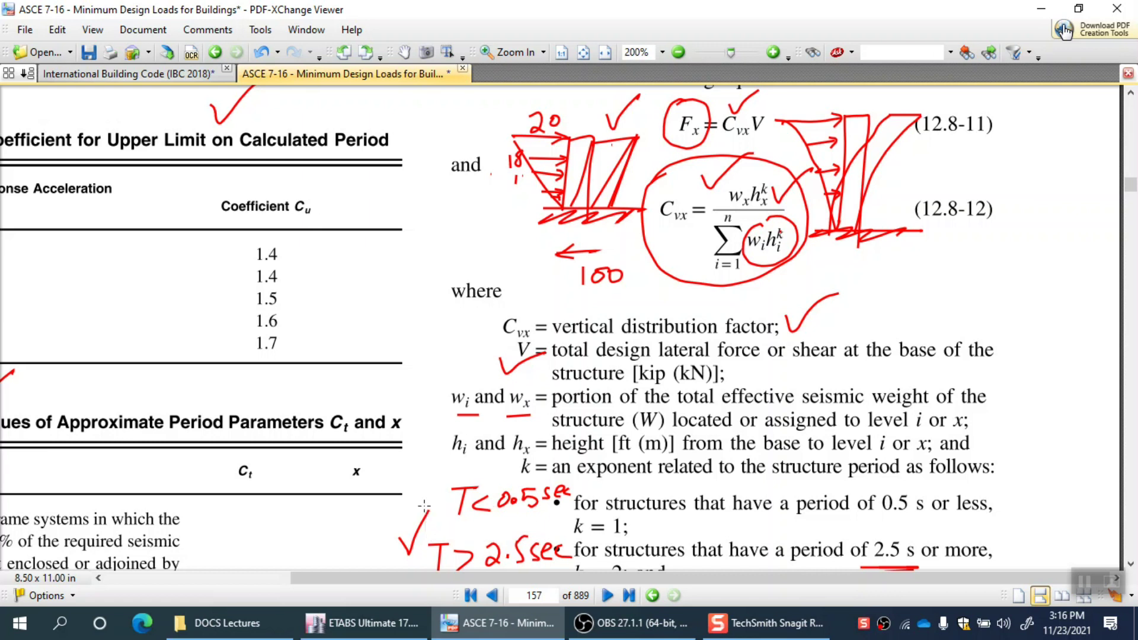
pyautogui.moveTo(887, 266)
pyautogui.mouseDown()
pyautogui.moveTo(876, 264)
pyautogui.moveTo(871, 296)
pyautogui.moveTo(880, 281)
pyautogui.mouseUp()
pyautogui.moveTo(887, 265)
pyautogui.mouseDown()
pyautogui.moveTo(889, 291)
pyautogui.moveTo(923, 294)
pyautogui.mouseUp()
pyautogui.moveTo(922, 271); pyautogui.dragTo(910, 295)
pyautogui.moveTo(549, 230)
pyautogui.mouseDown()
pyautogui.moveTo(537, 249)
pyautogui.moveTo(612, 241)
pyautogui.mouseUp()
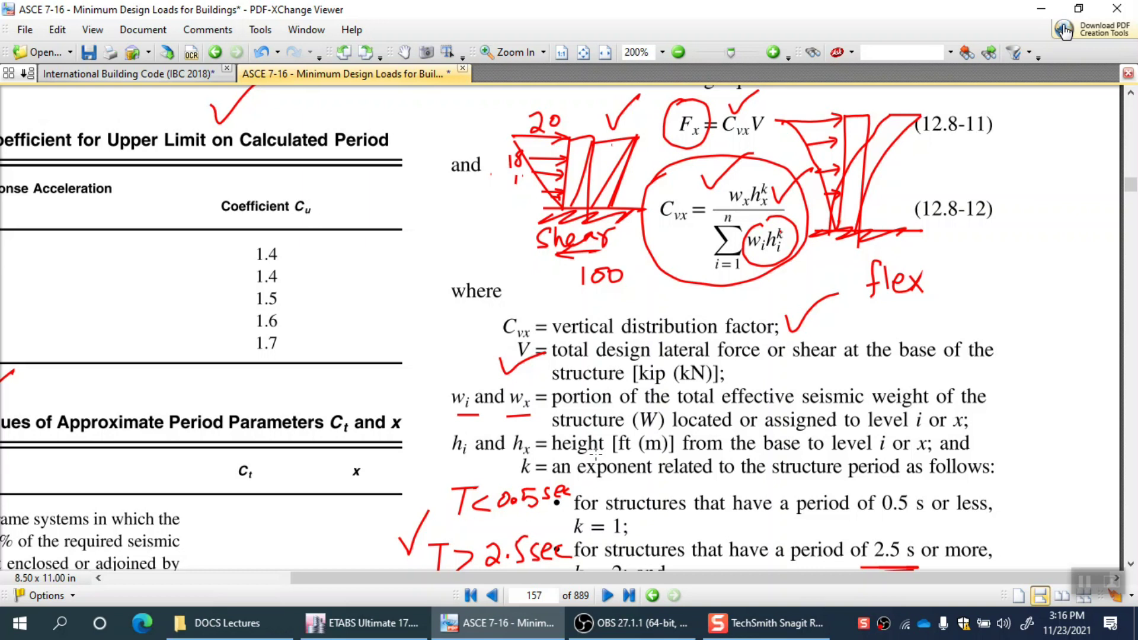
# - Switch to ETABS and view the ground-floor plan of the apartment model
pyautogui.click(363, 623)
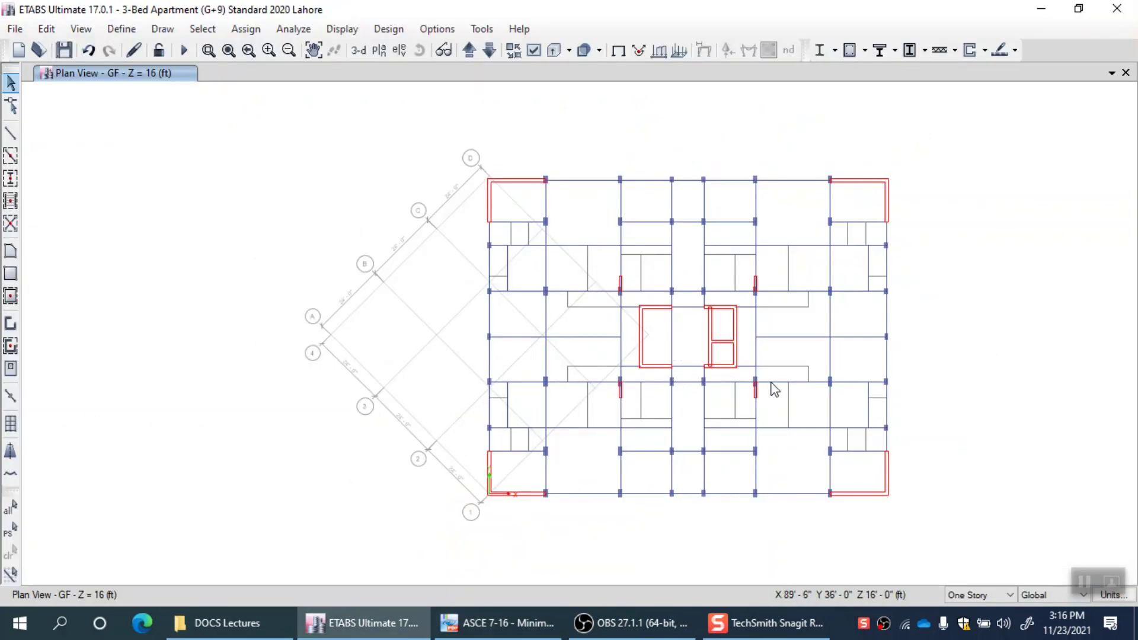
pyautogui.moveTo(779, 391); pyautogui.dragTo(686, 376, button='middle')
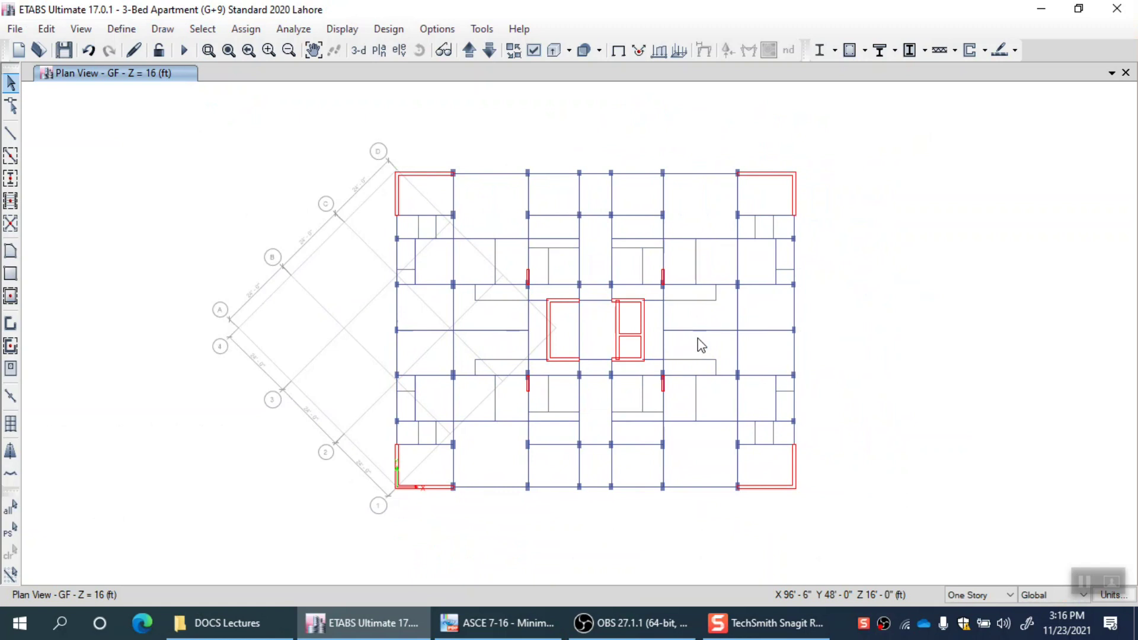
pyautogui.scroll(5, 700, 344)
pyautogui.scroll(-5, 700, 344)
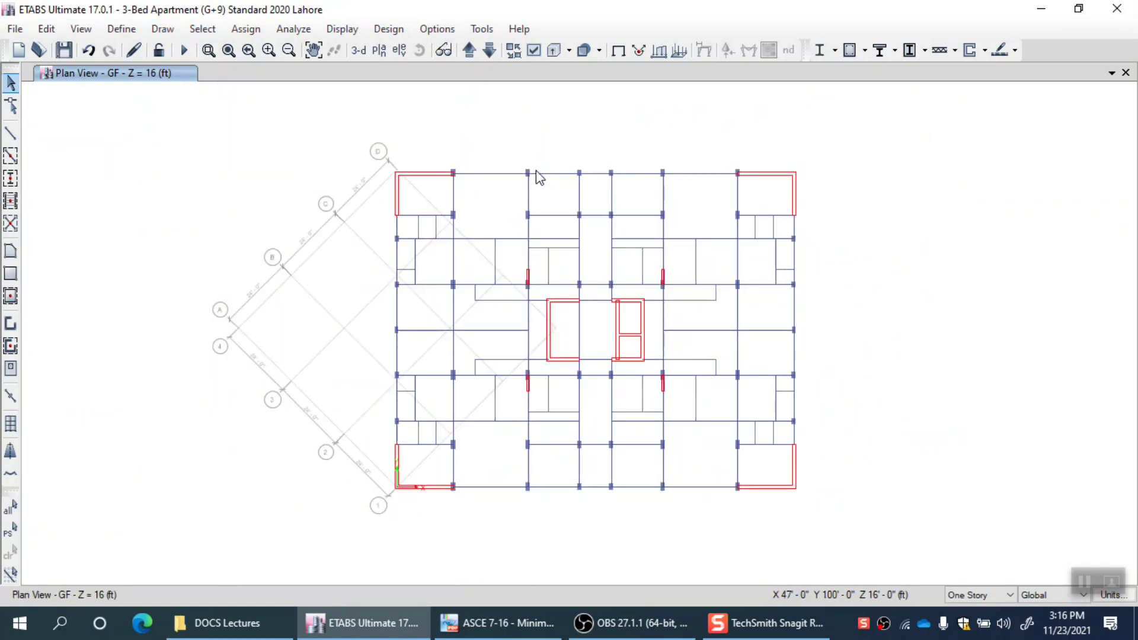
# - Try enabling element self mass and additional mass in mass source MsSrc1, then cancel out of the mass source definition
pyautogui.click(121, 29)
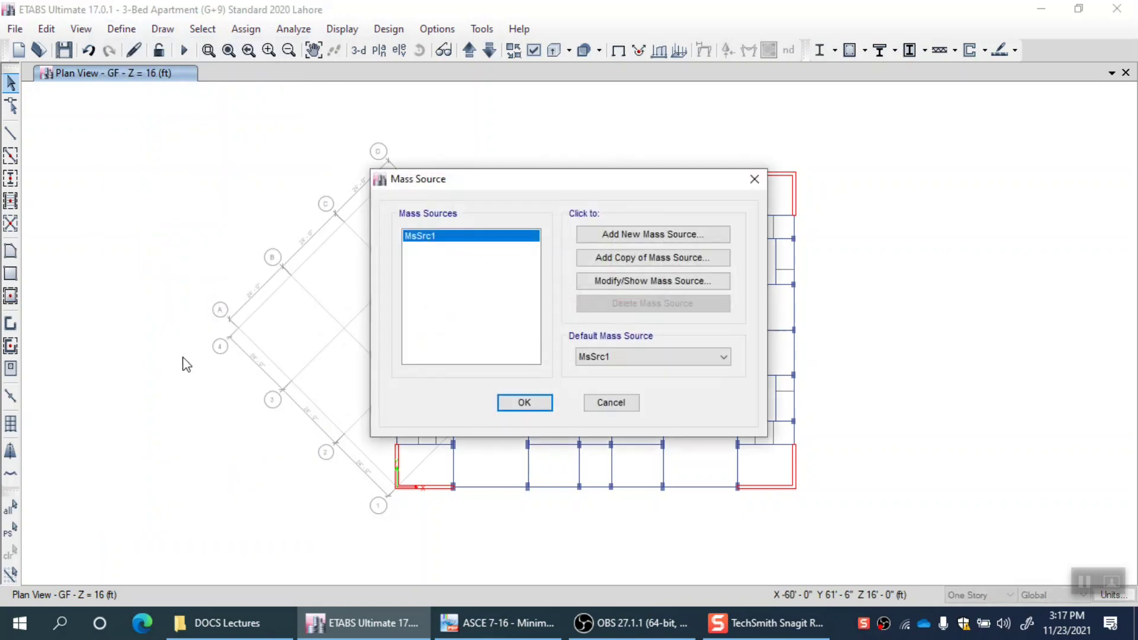
pyautogui.moveTo(480, 191); pyautogui.dragTo(448, 154)
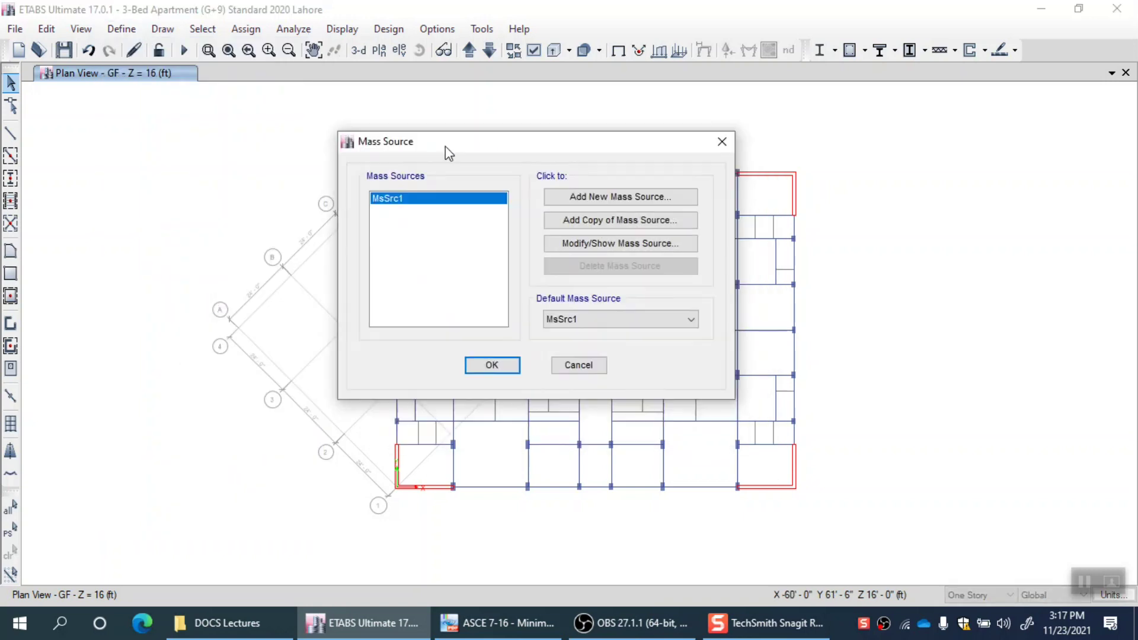
pyautogui.click(607, 246)
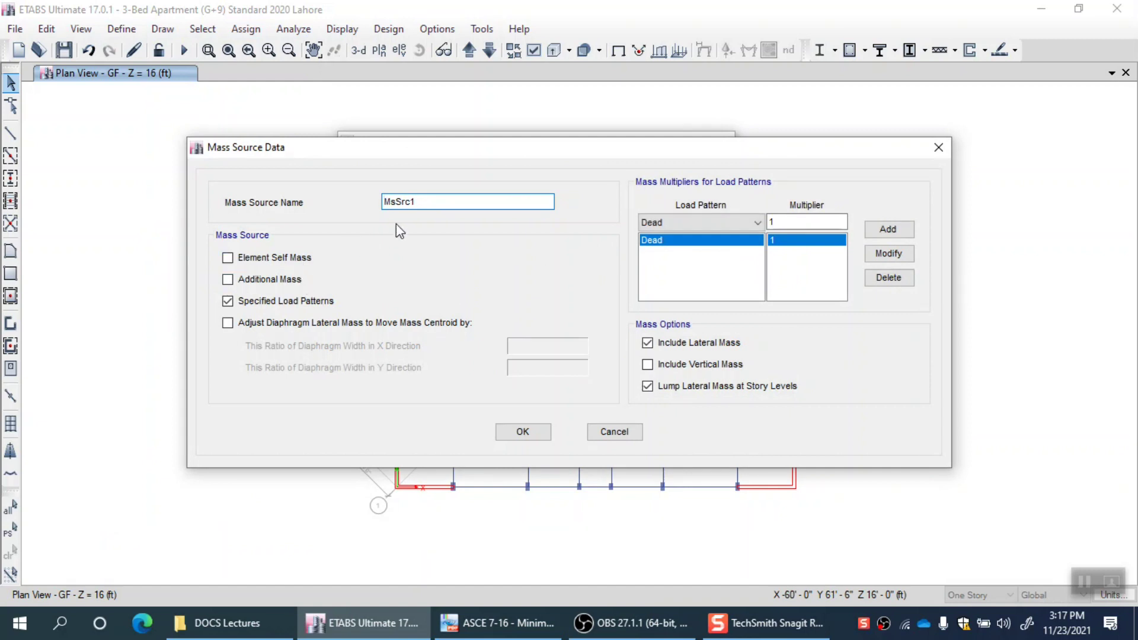
pyautogui.click(285, 260)
pyautogui.click(270, 281)
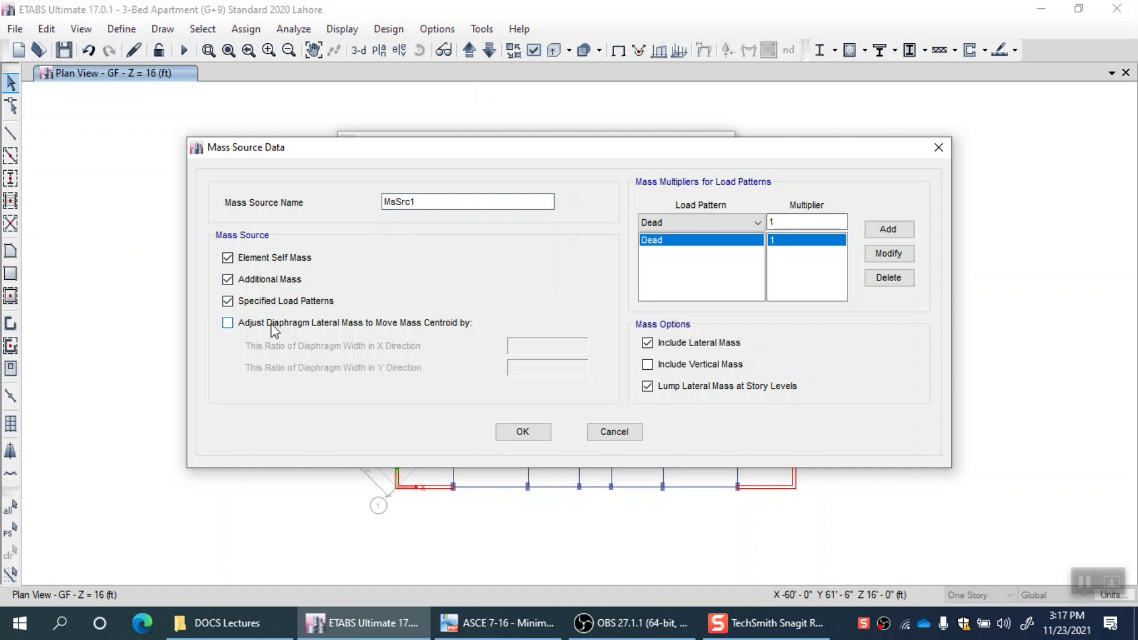
pyautogui.click(272, 258)
pyautogui.click(599, 431)
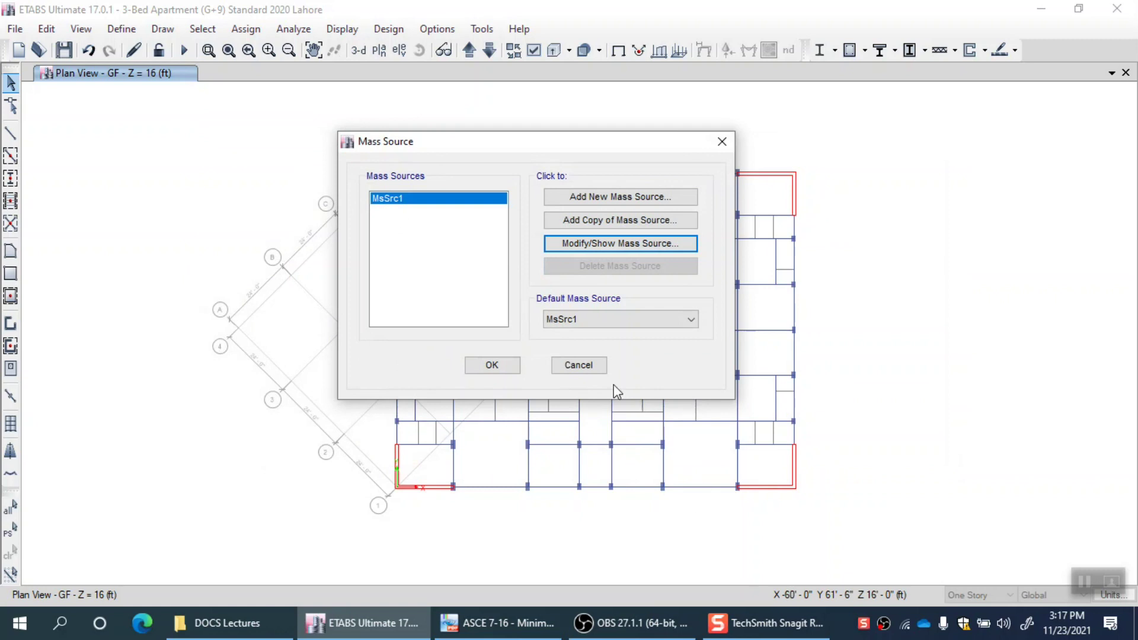
pyautogui.click(578, 365)
# - Review the model's defined load patterns and their self-weight multipliers
pyautogui.click(121, 28)
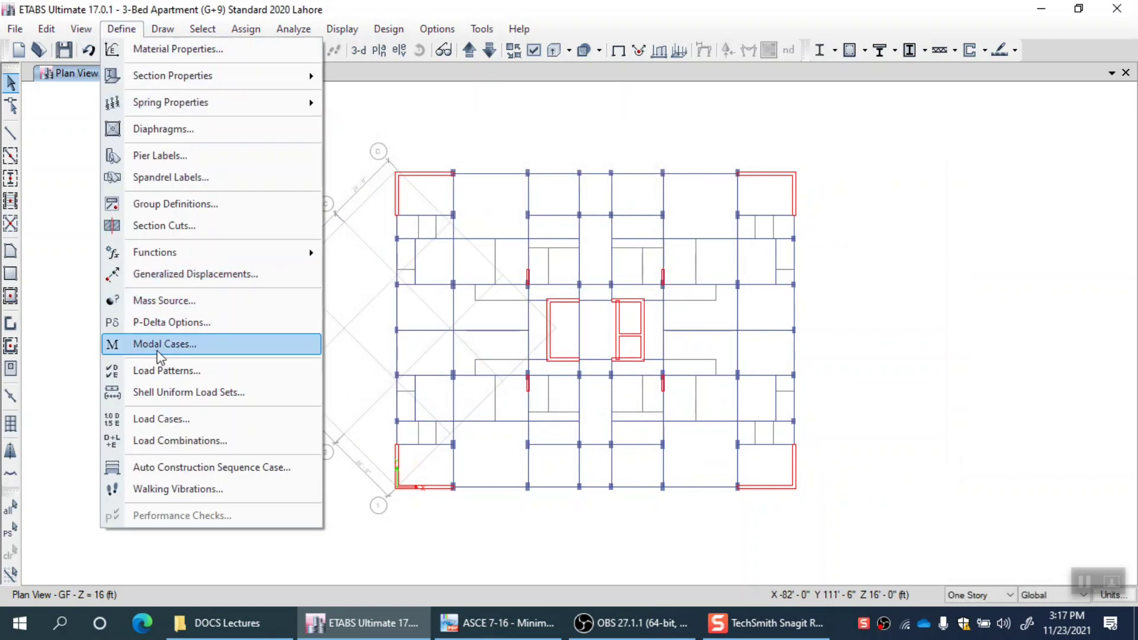
pyautogui.click(185, 370)
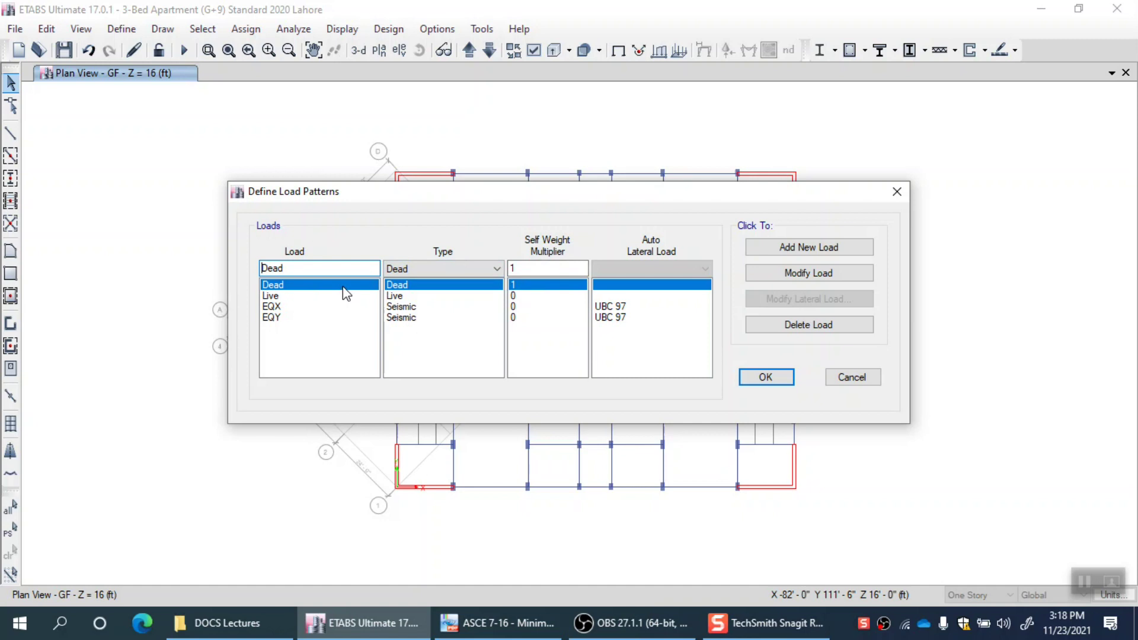
pyautogui.click(869, 381)
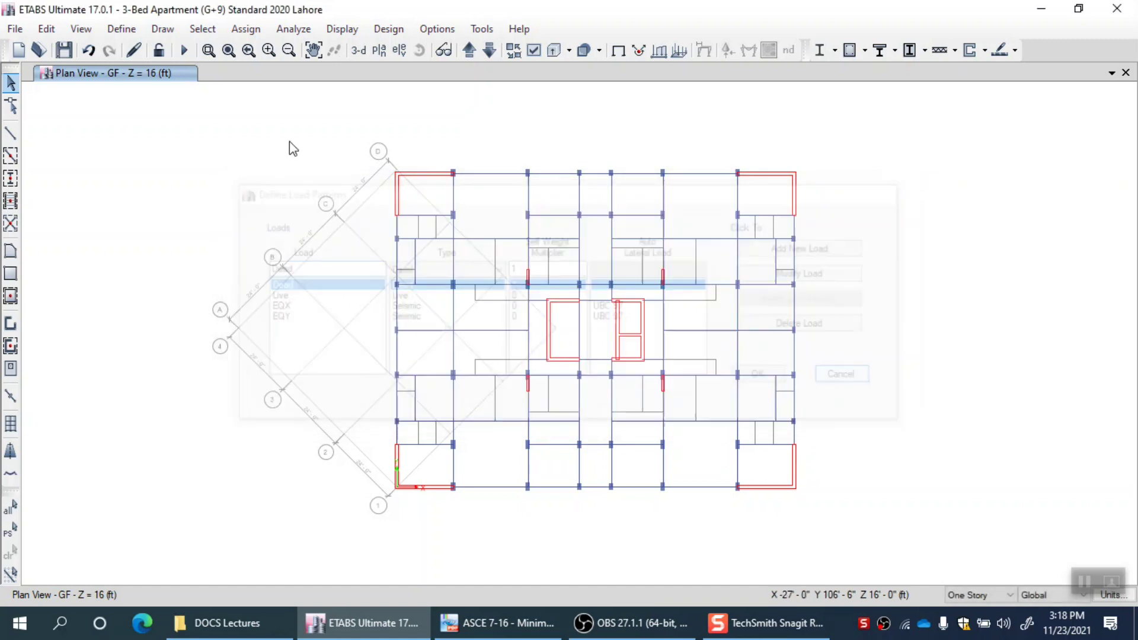
# - In mass source MsSrc1, keep Specified Load Patterns enabled and add the Live load pattern with a multiplier of 0.25
pyautogui.click(120, 29)
pyautogui.click(154, 298)
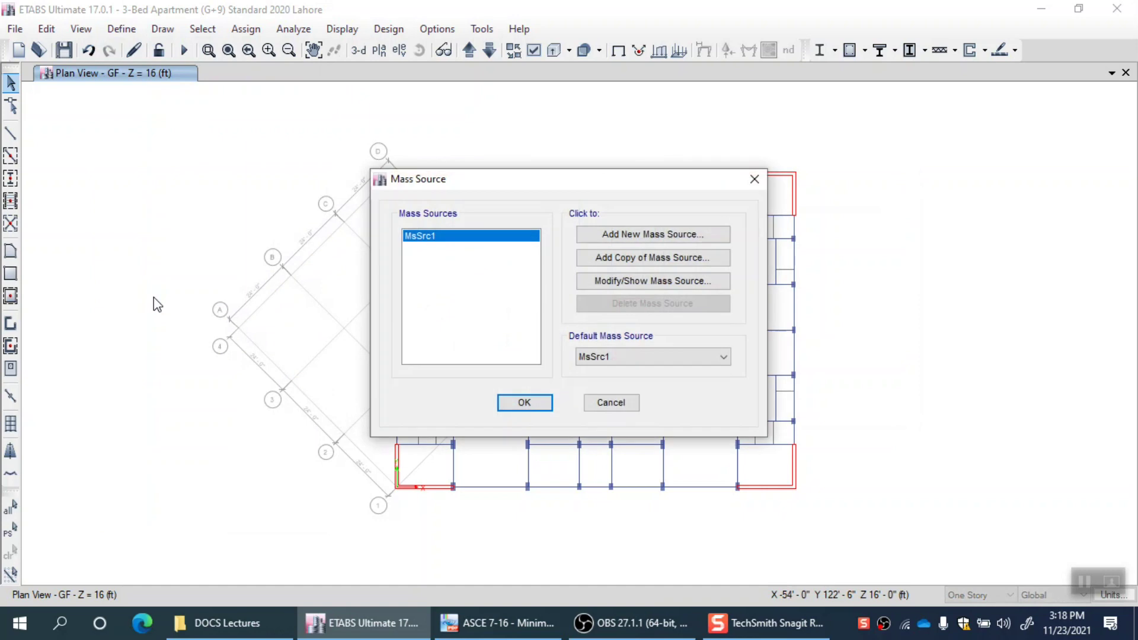
pyautogui.click(612, 278)
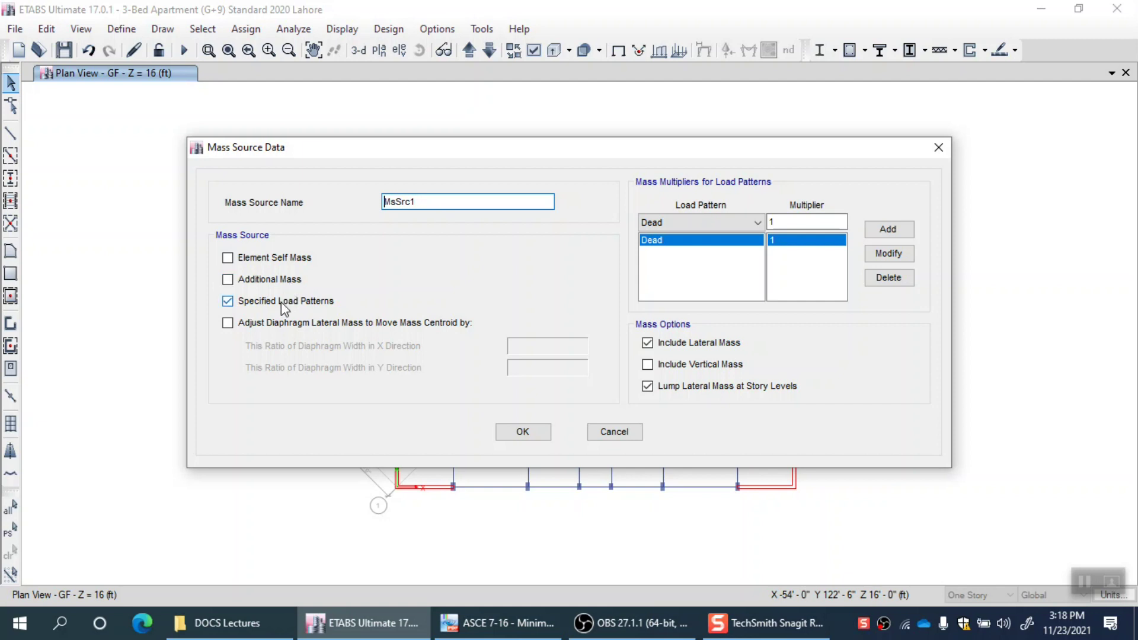
pyautogui.click(285, 303)
pyautogui.click(285, 303)
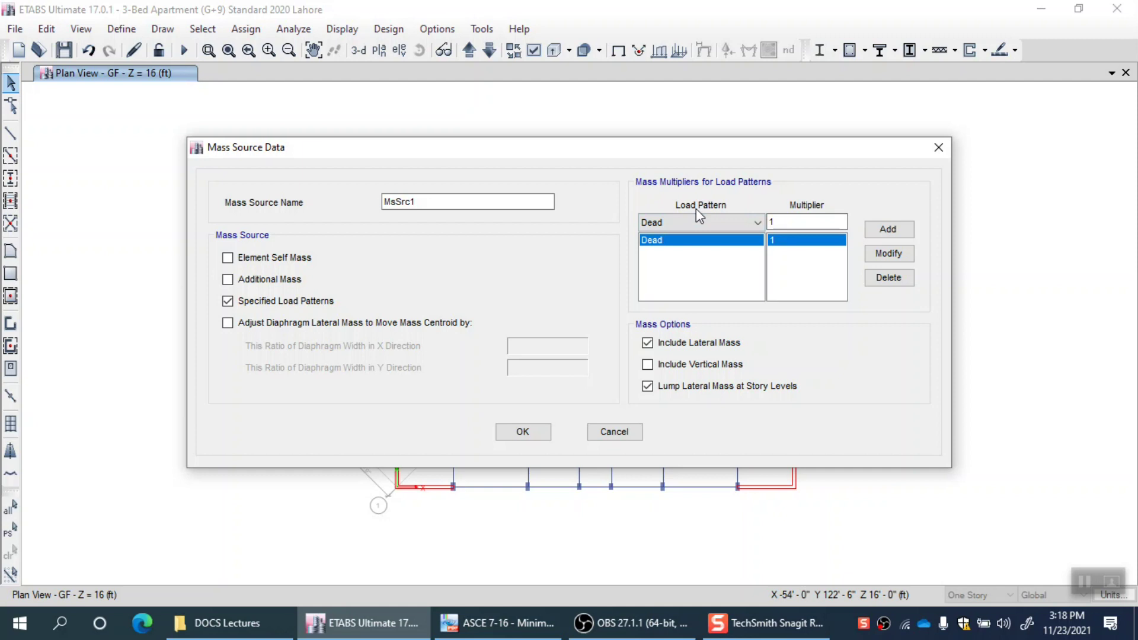
pyautogui.doubleClick(814, 223)
pyautogui.click(756, 222)
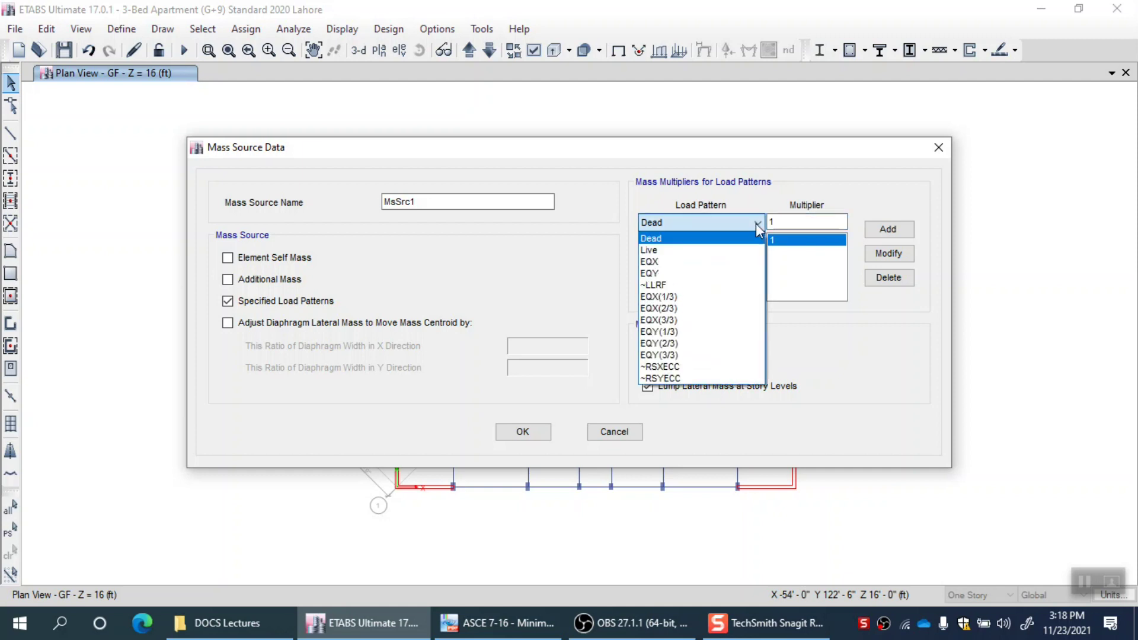
pyautogui.click(712, 249)
pyautogui.press('Tab')
pyautogui.write('0.25')
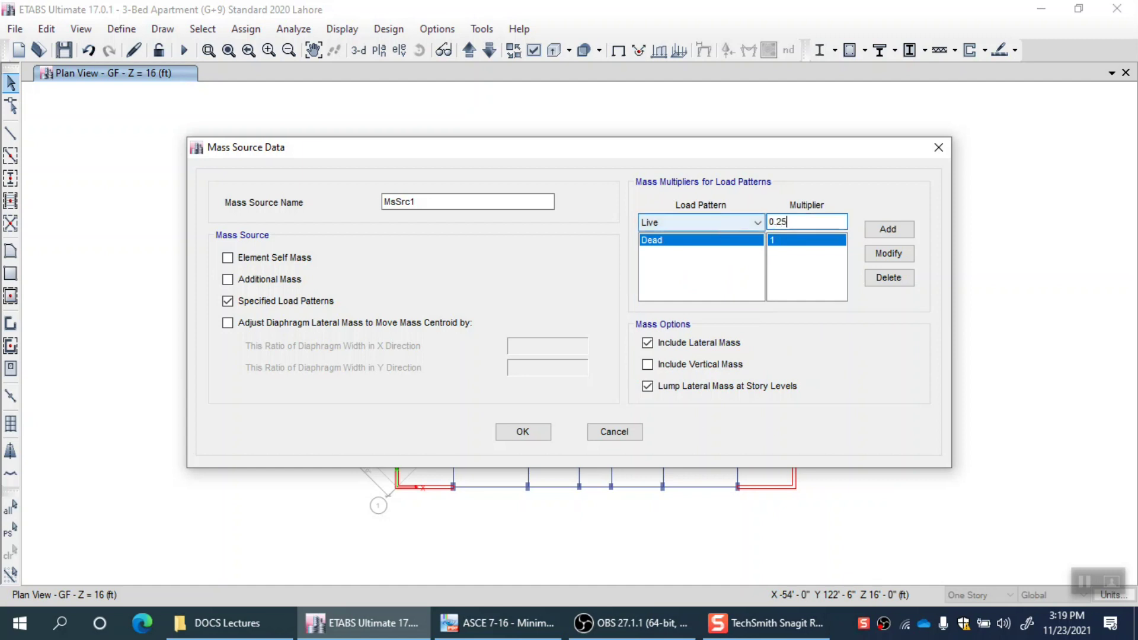
pyautogui.click(880, 228)
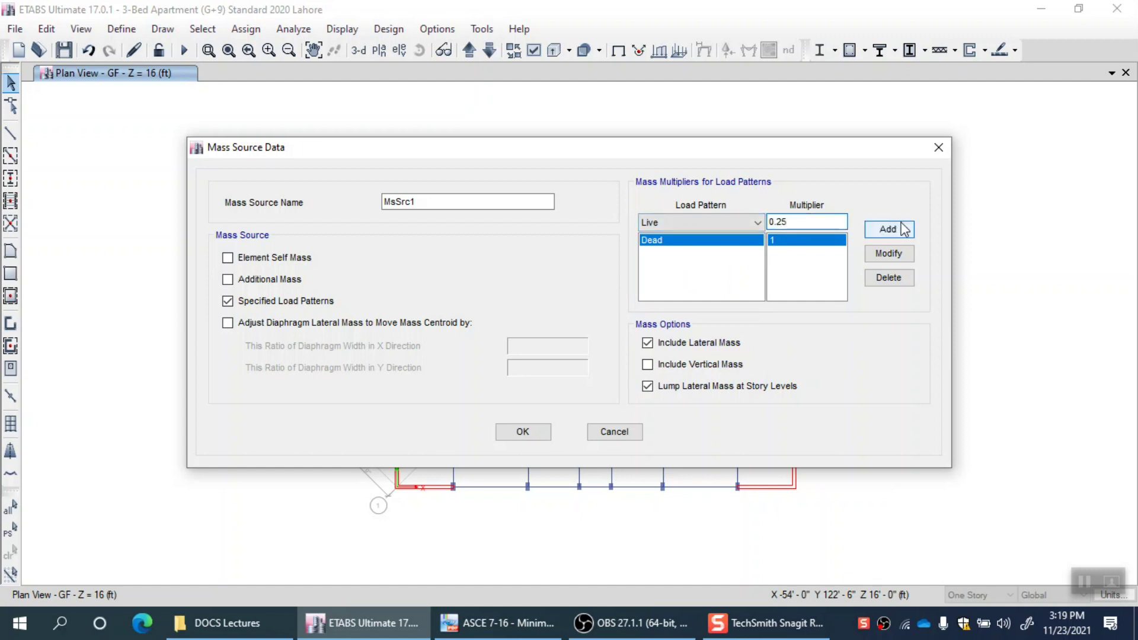
pyautogui.click(733, 224)
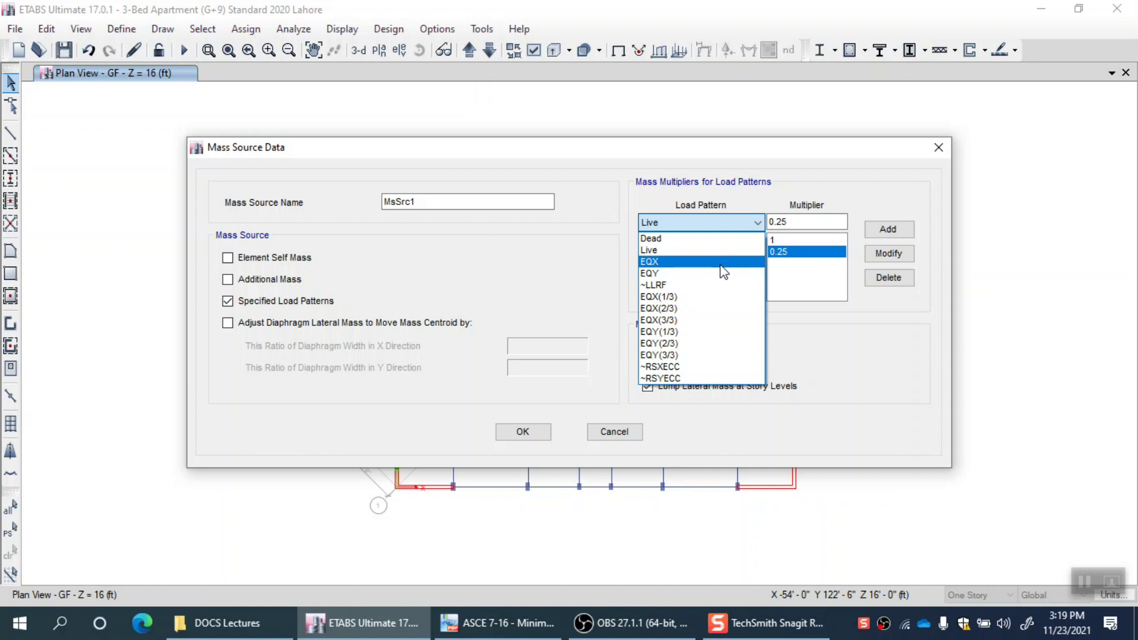
pyautogui.click(739, 223)
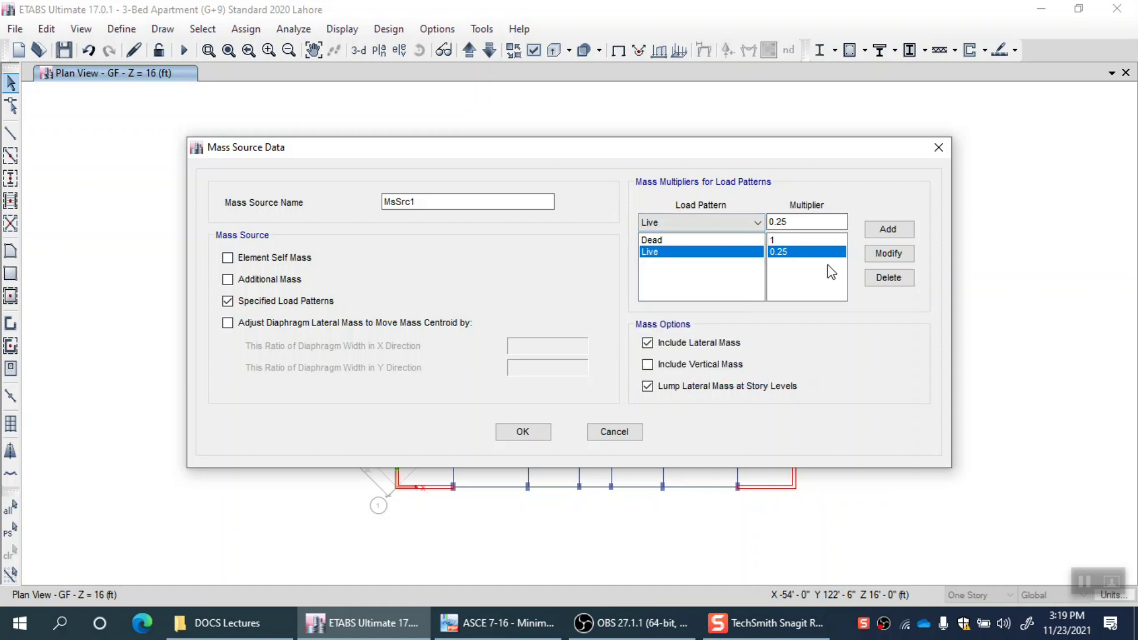
pyautogui.click(737, 228)
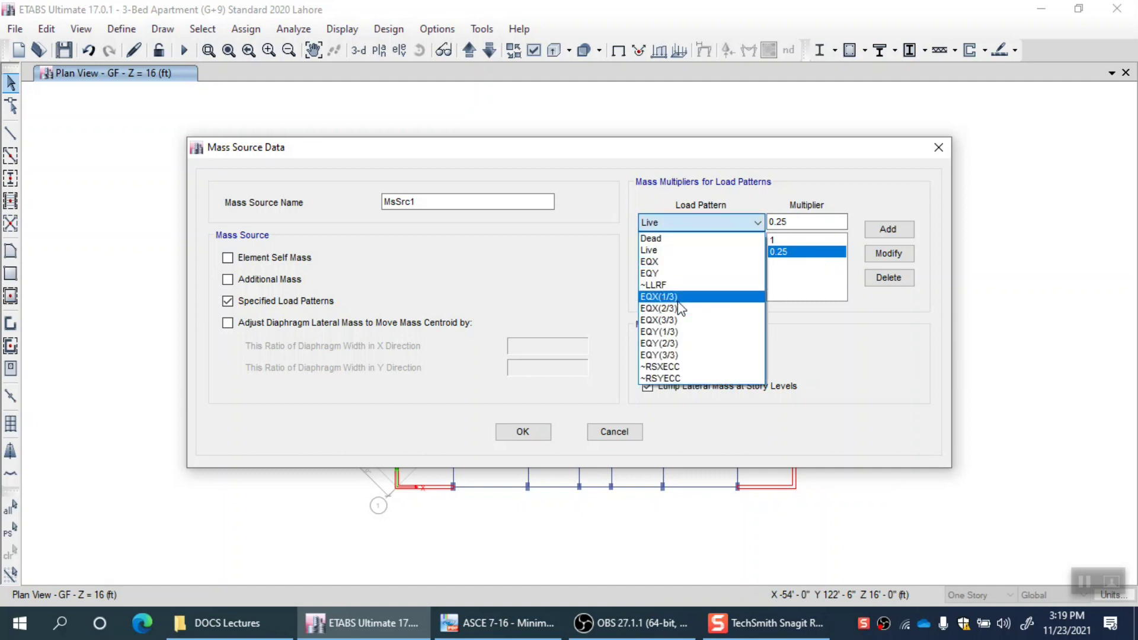
pyautogui.click(727, 209)
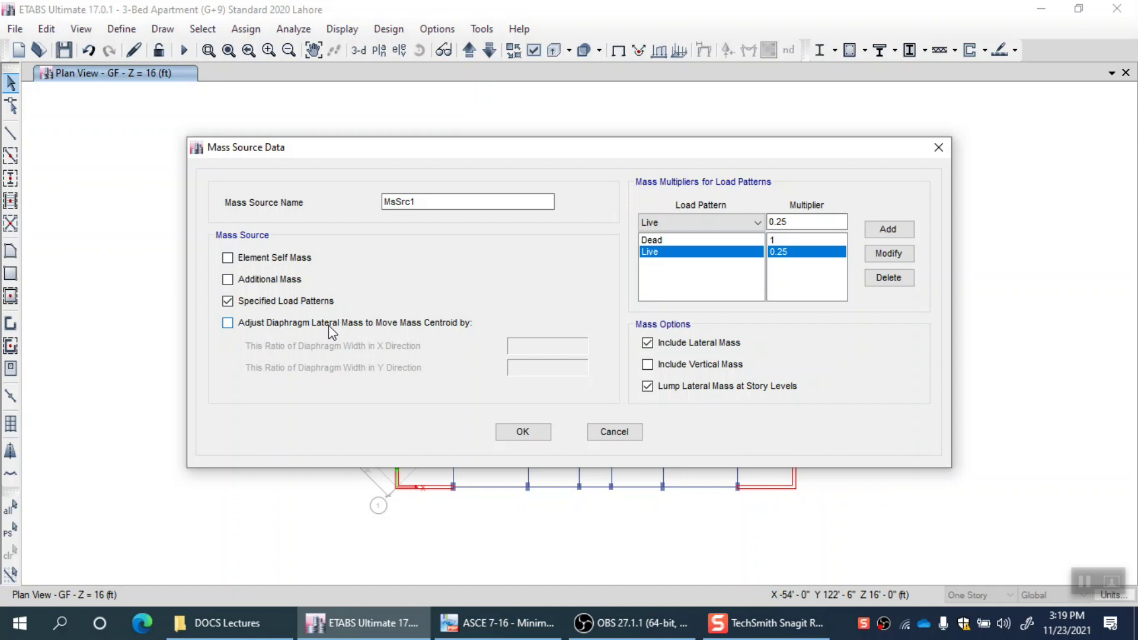
# - Accept the mass source definition and open the load pattern definitions
pyautogui.click(522, 430)
pyautogui.click(522, 402)
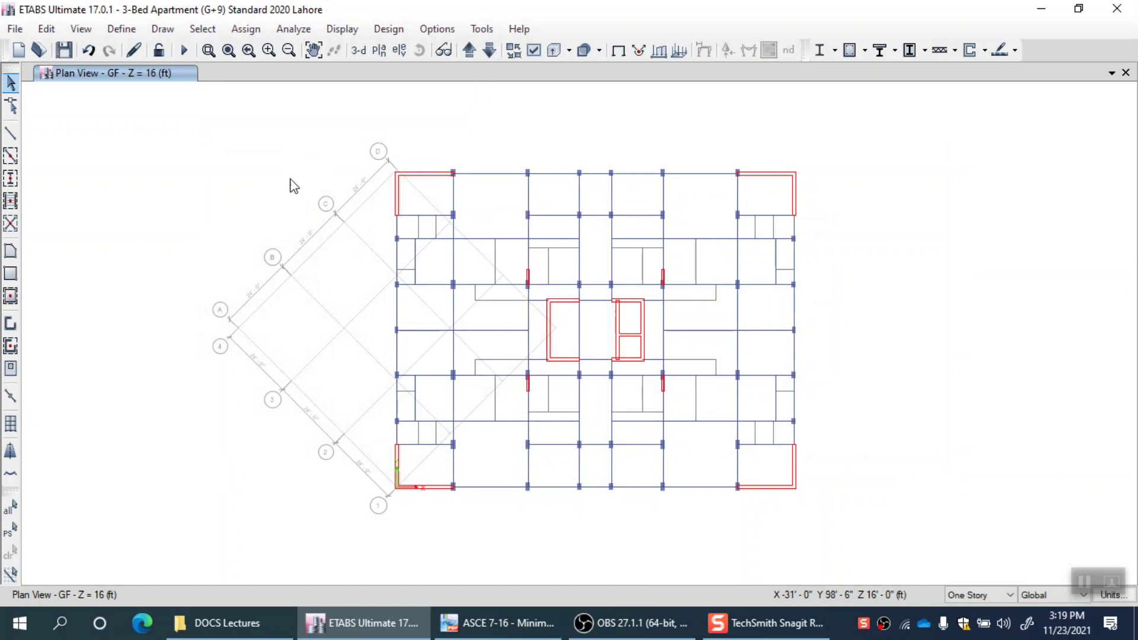
pyautogui.click(122, 29)
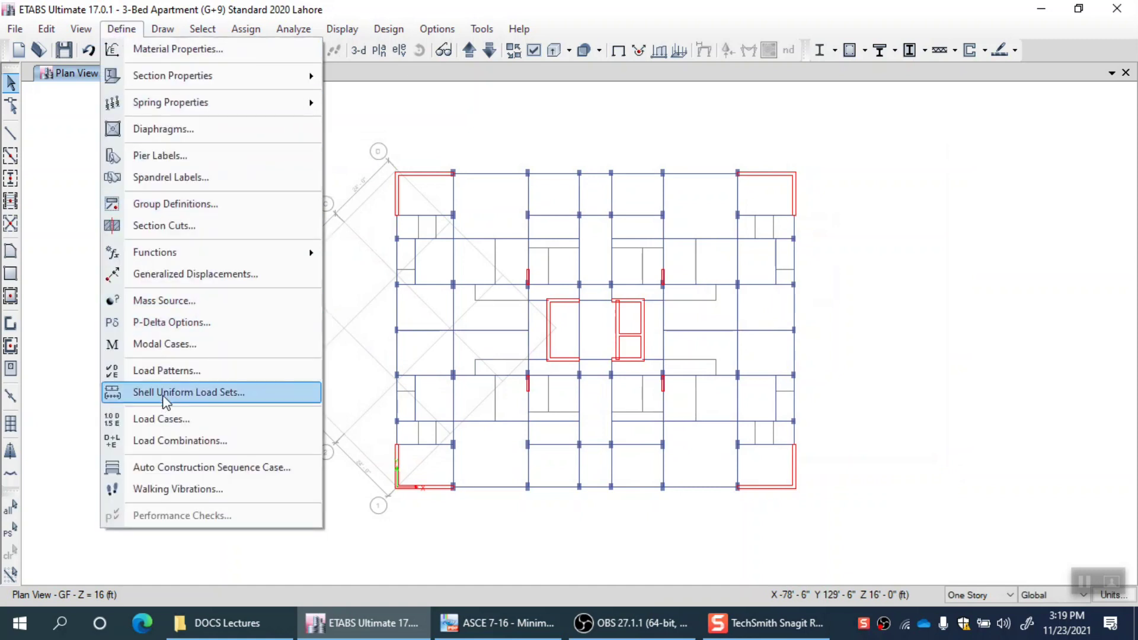
pyautogui.click(191, 371)
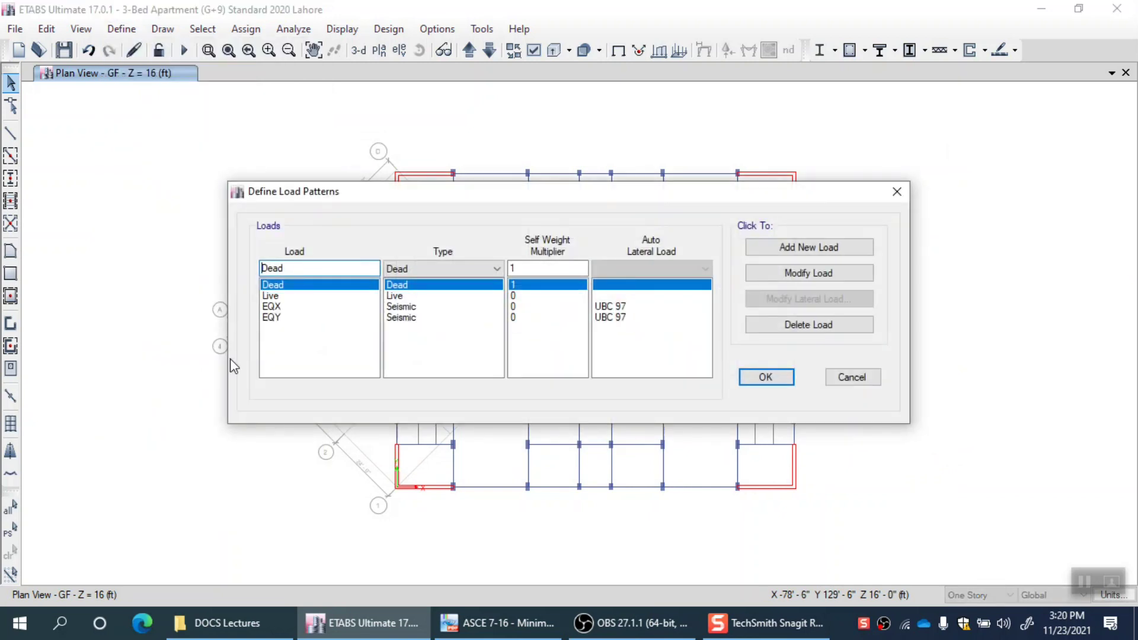
# - Delete the existing seismic load patterns EQX and EQY, including where they are used in analysis cases
pyautogui.doubleClick(339, 267)
pyautogui.click(306, 318)
pyautogui.click(315, 307)
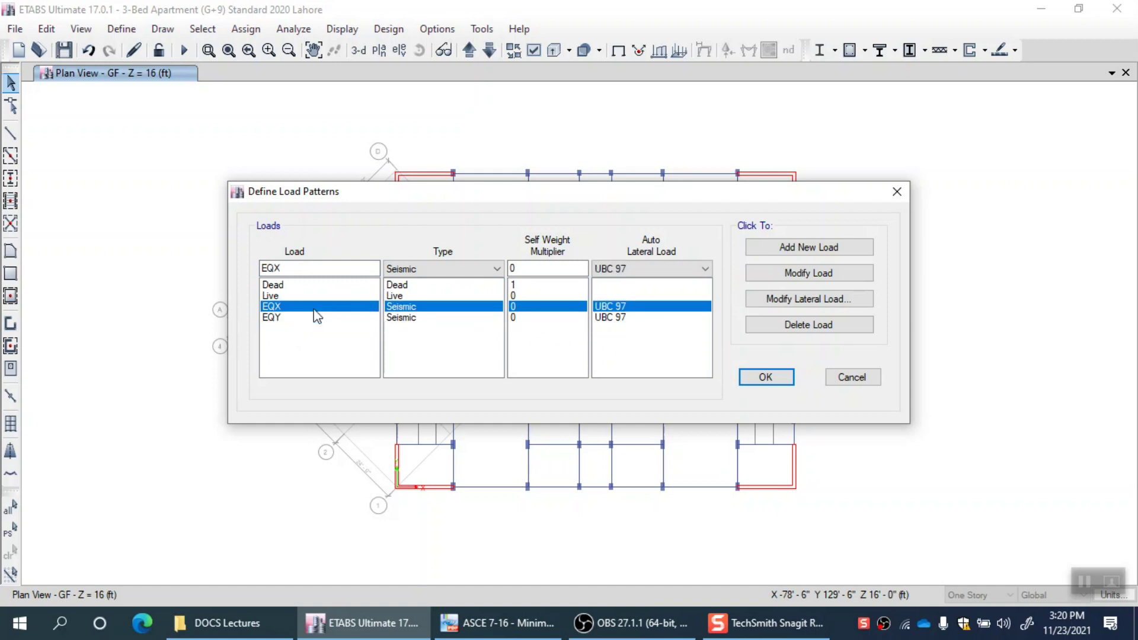
pyautogui.click(779, 326)
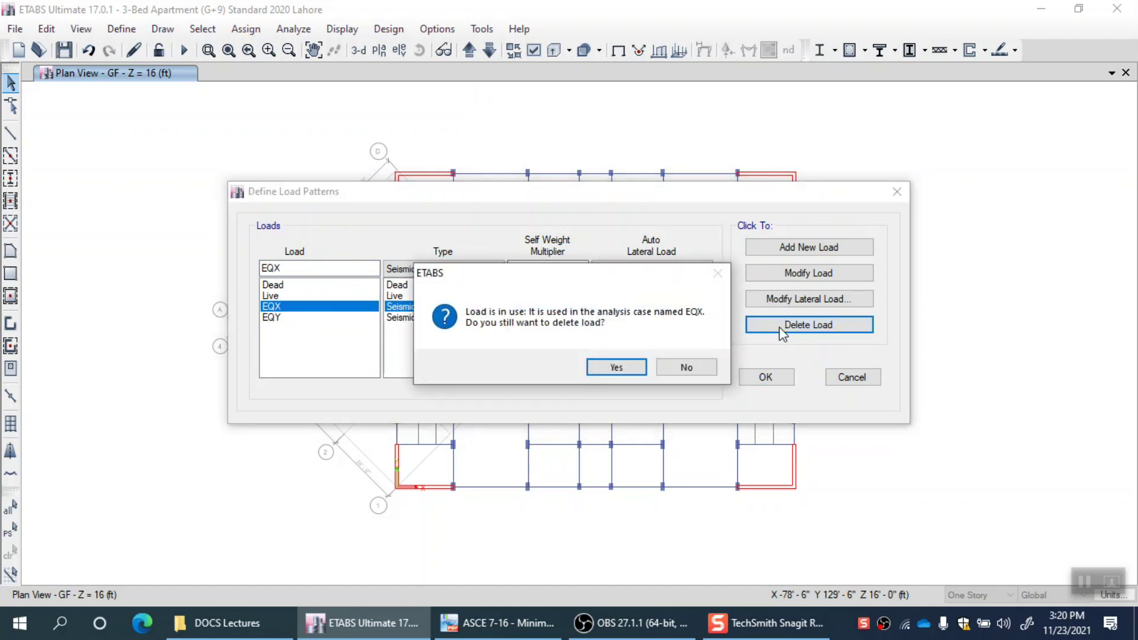
pyautogui.click(617, 366)
pyautogui.click(771, 324)
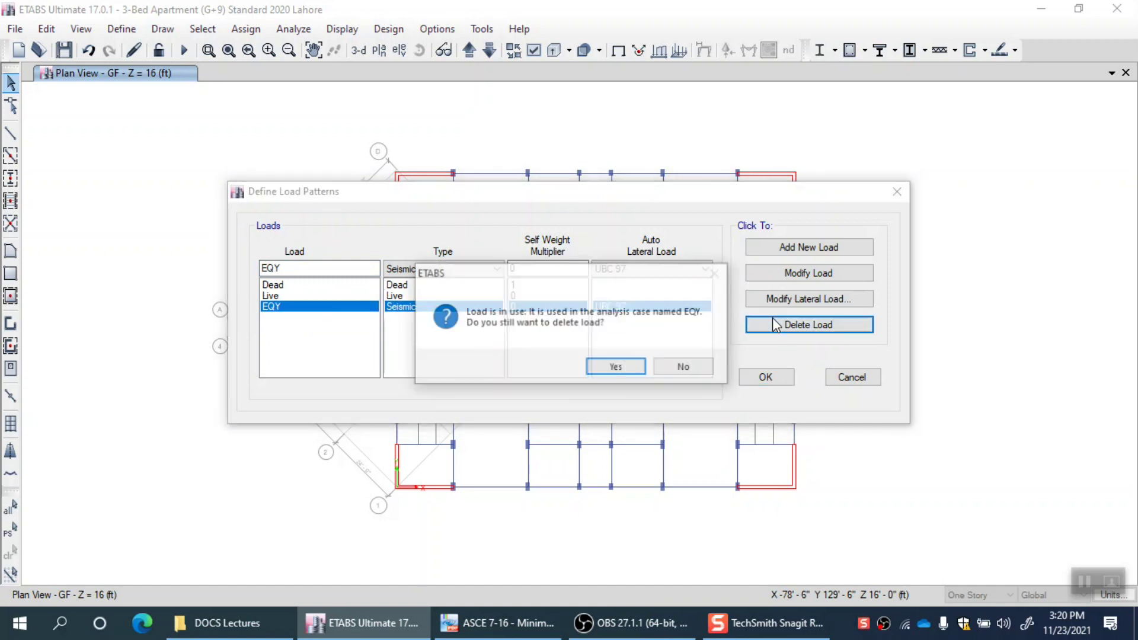
pyautogui.click(614, 365)
# - Add a load pattern named EQX of type Seismic with User Coefficient as its auto lateral load
pyautogui.click(343, 270)
pyautogui.doubleClick(343, 270)
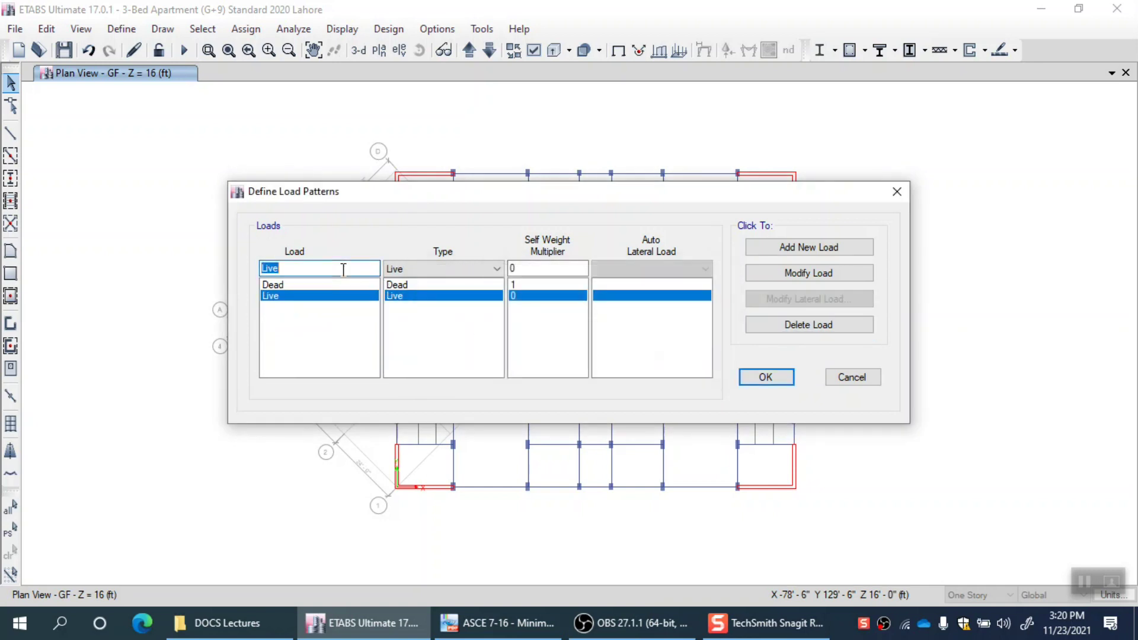
pyautogui.write('EQX')
pyautogui.click(433, 268)
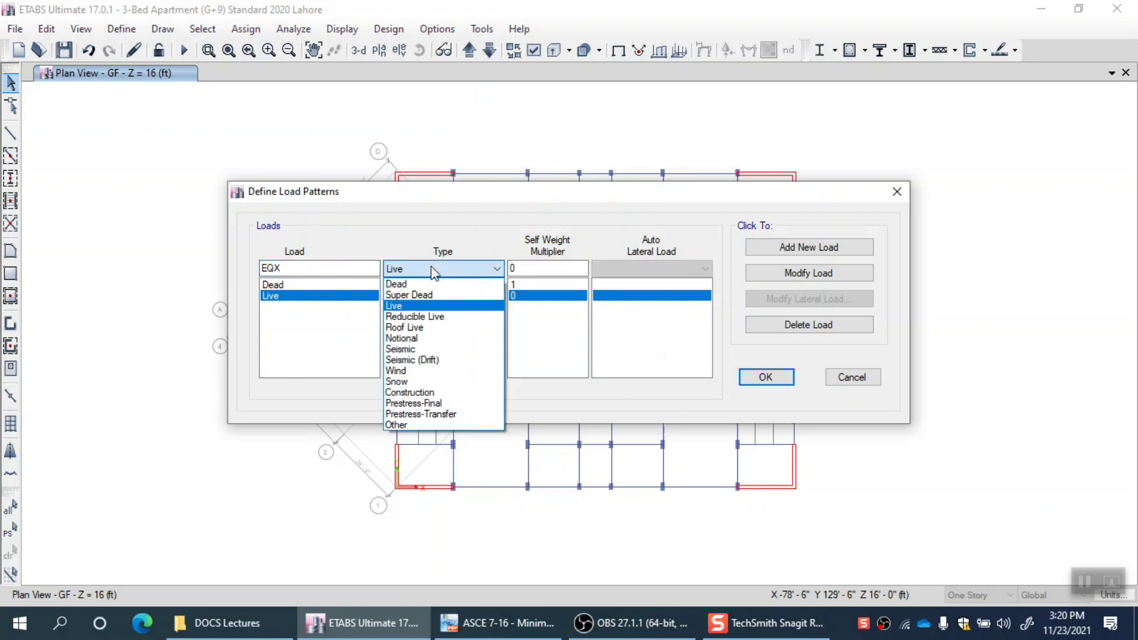
pyautogui.click(426, 350)
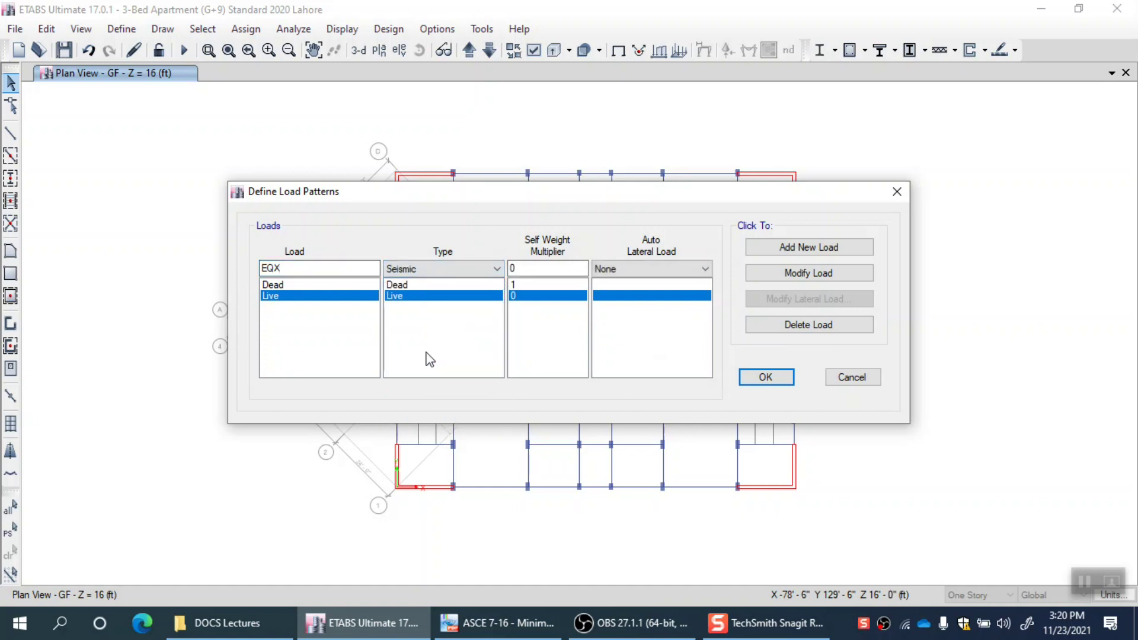
pyautogui.click(627, 273)
pyautogui.click(628, 272)
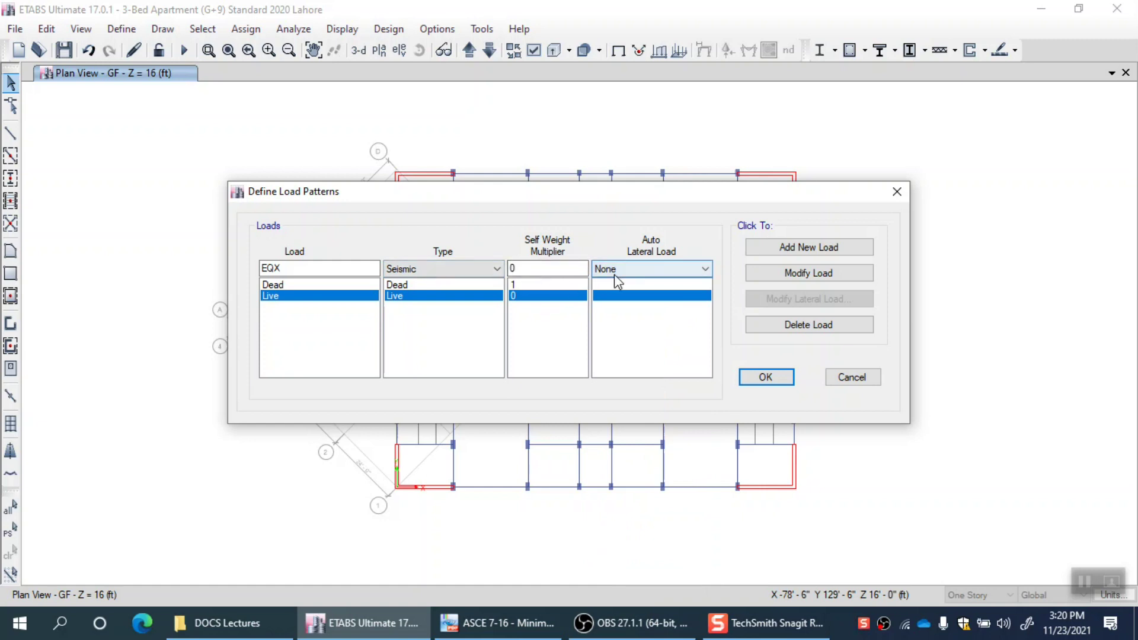
pyautogui.click(651, 268)
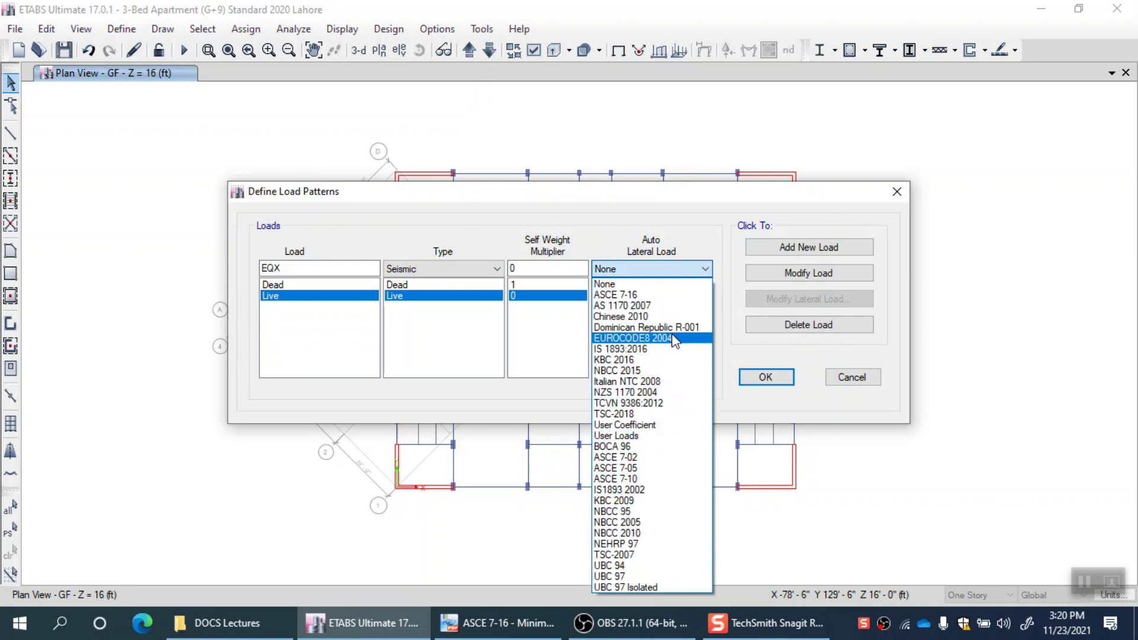
pyautogui.click(658, 426)
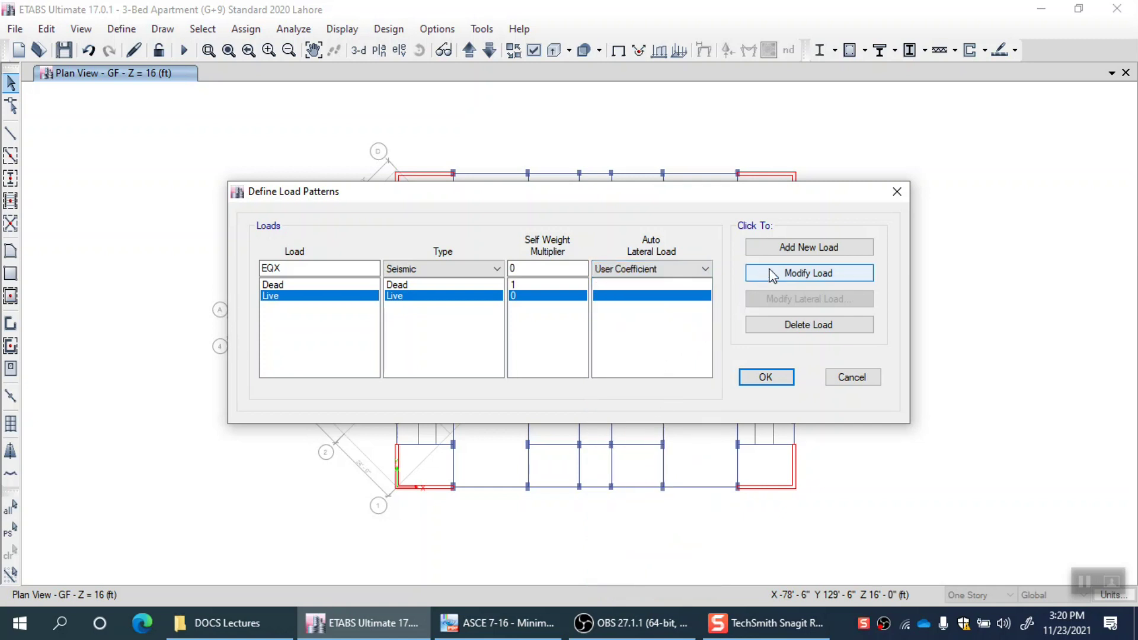
pyautogui.click(811, 251)
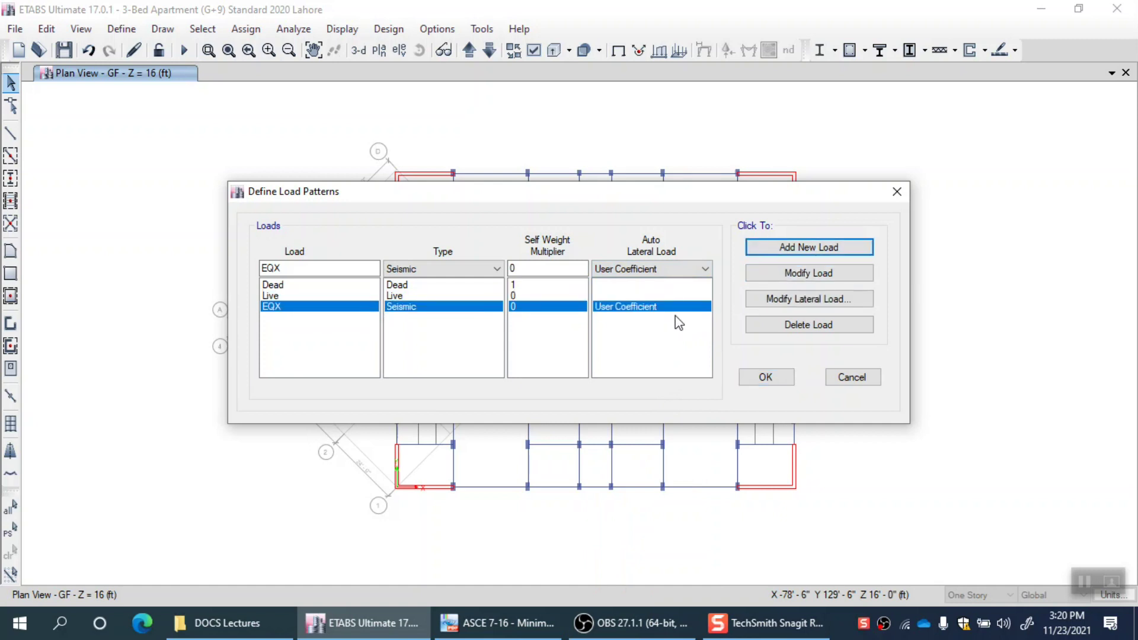
# - Review the user-defined seismic settings of EQX, including the base shear coefficient, and leave them without changes
pyautogui.click(762, 301)
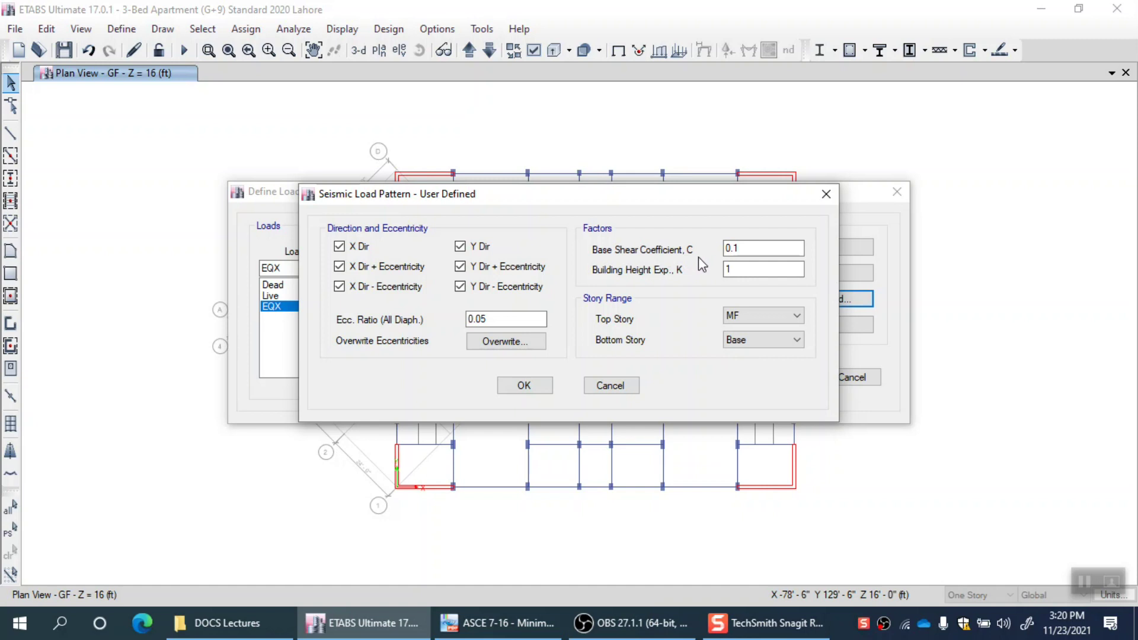
pyautogui.doubleClick(773, 248)
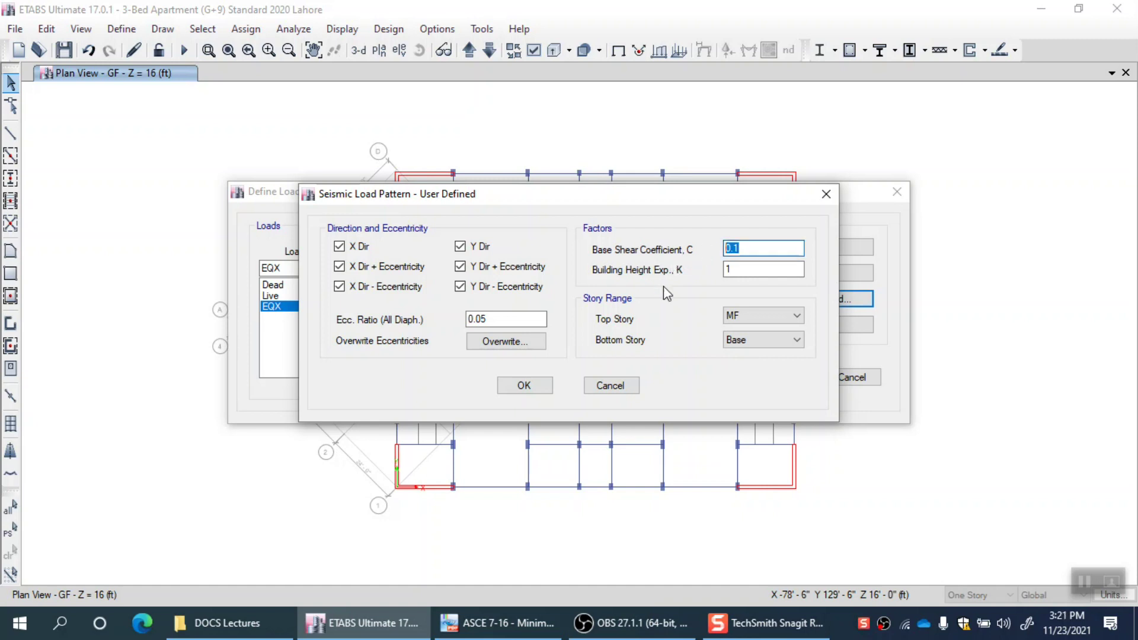
pyautogui.click(617, 386)
# - Change the auto lateral load of the EQX pattern to ASCE 7-16
pyautogui.click(631, 270)
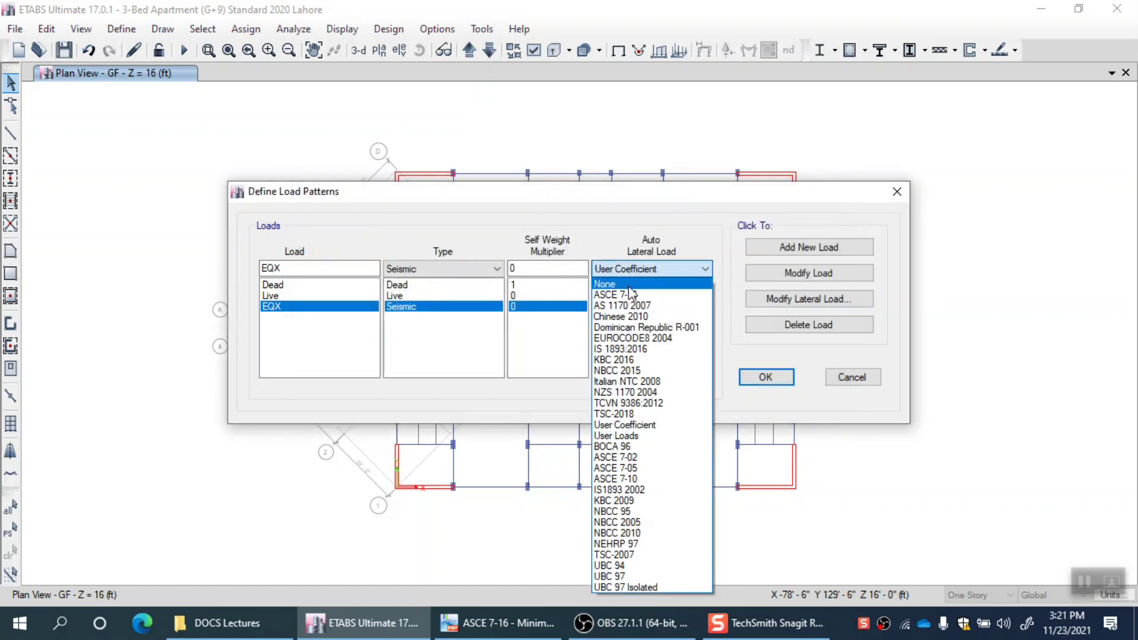
pyautogui.click(632, 293)
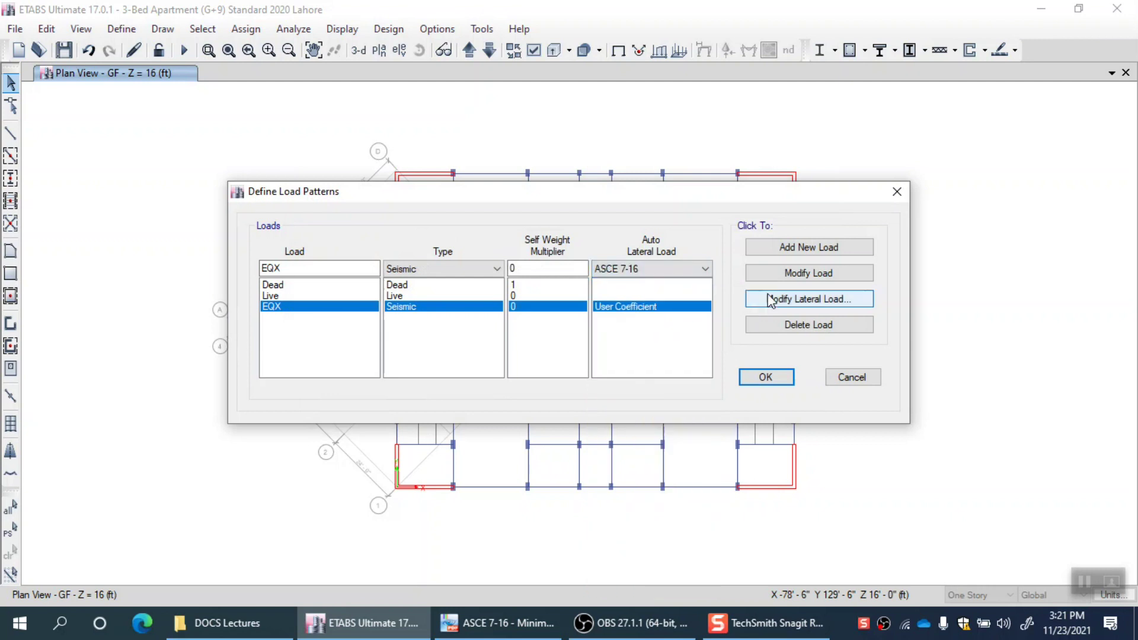
pyautogui.click(803, 272)
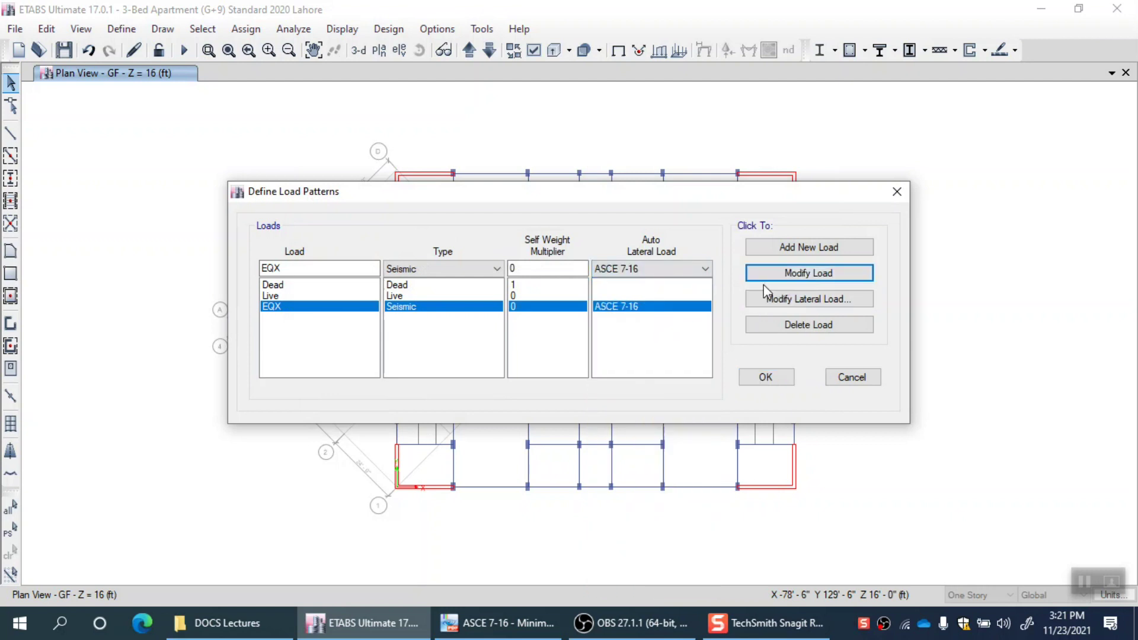
# - In EQX's ASCE 7-16 seismic loading, disable Y Dir and all X and Y eccentricity cases, keeping only X Dir
pyautogui.click(802, 301)
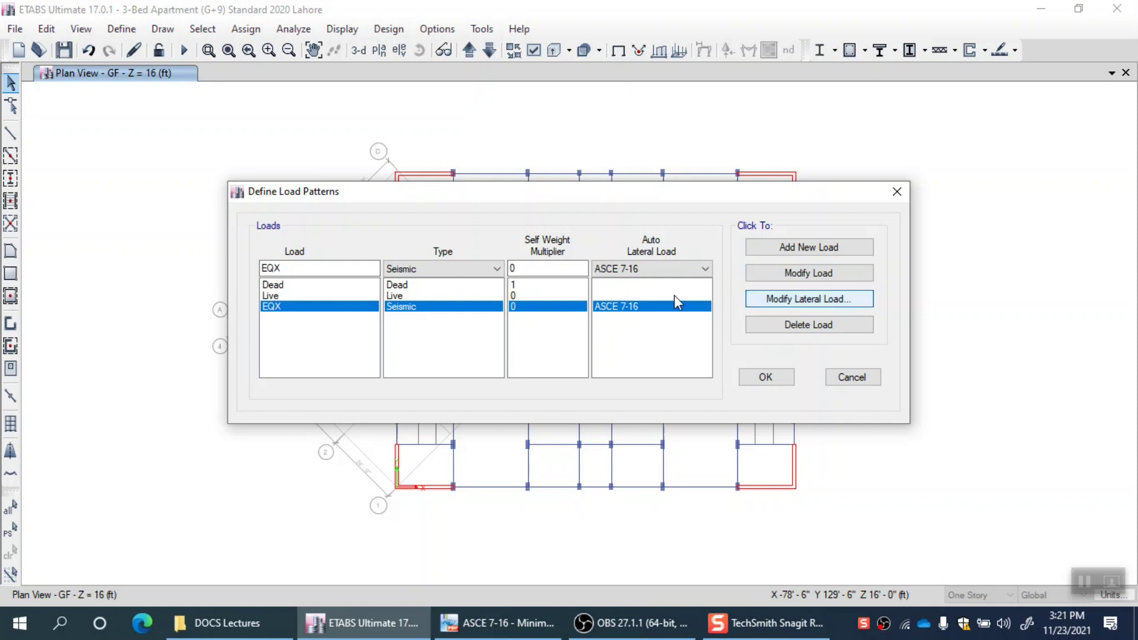
pyautogui.click(801, 300)
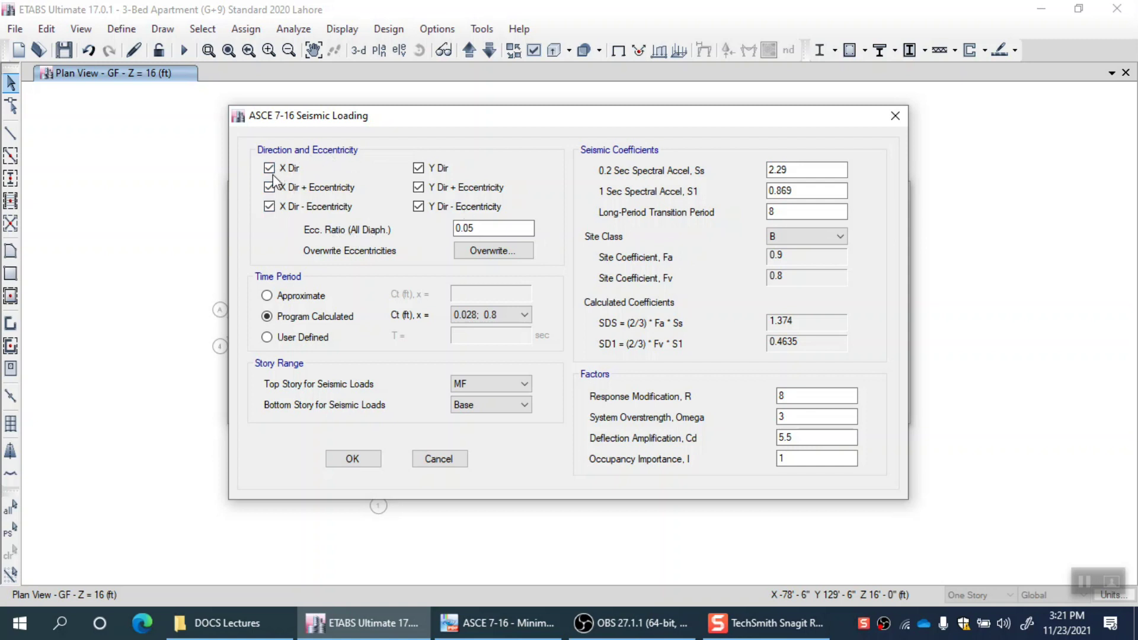
pyautogui.click(418, 168)
pyautogui.click(419, 187)
pyautogui.click(418, 207)
pyautogui.click(270, 188)
pyautogui.click(269, 207)
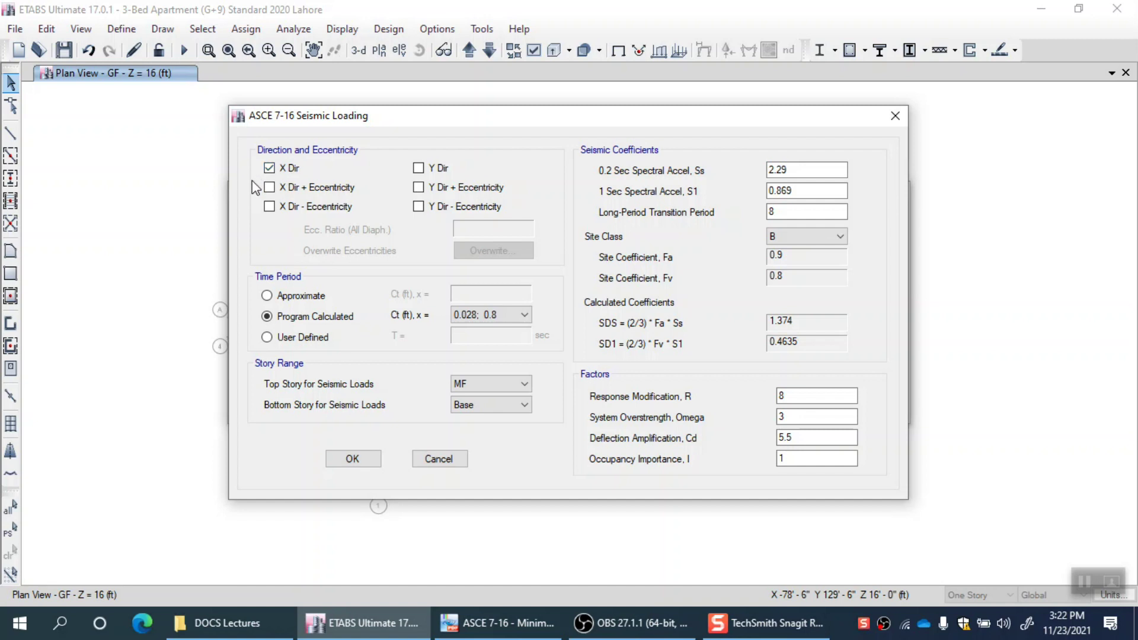
# - Enable Y Dir, X Dir + Eccentricity and X Dir - Eccentricity in EQX's seismic loading
pyautogui.click(431, 172)
pyautogui.click(272, 187)
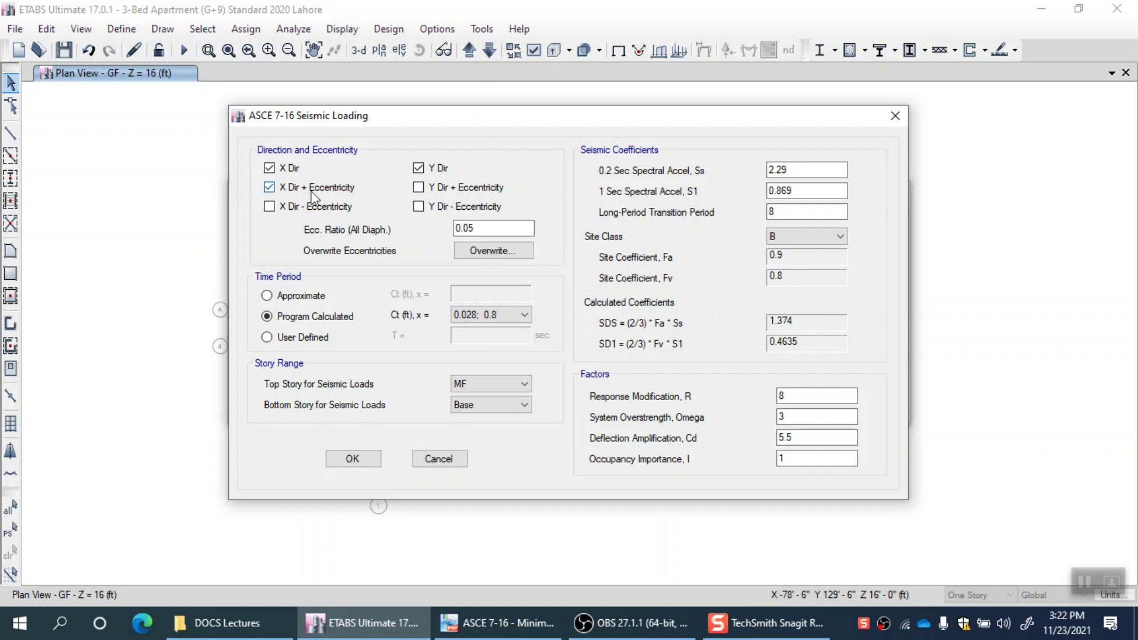
pyautogui.click(281, 209)
pyautogui.moveTo(478, 231); pyautogui.dragTo(442, 226)
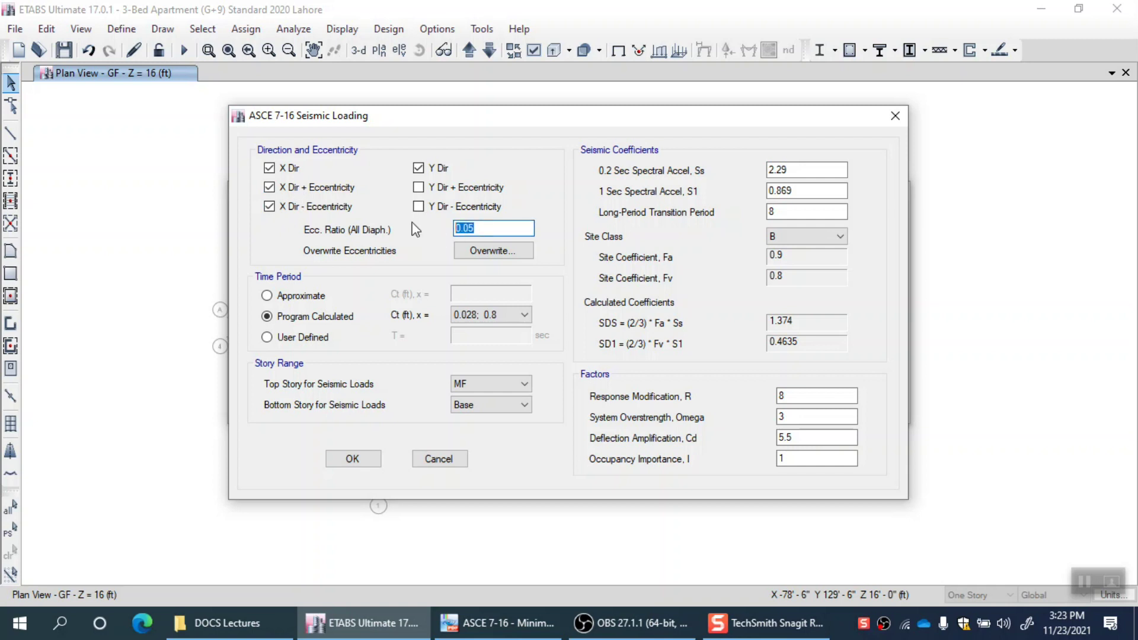
# - In the ASCE 7-16 PDF, sketch a rectangular floor plan with a centre dot and horizontal force arrow above Figure 12.8-1
pyautogui.click(520, 614)
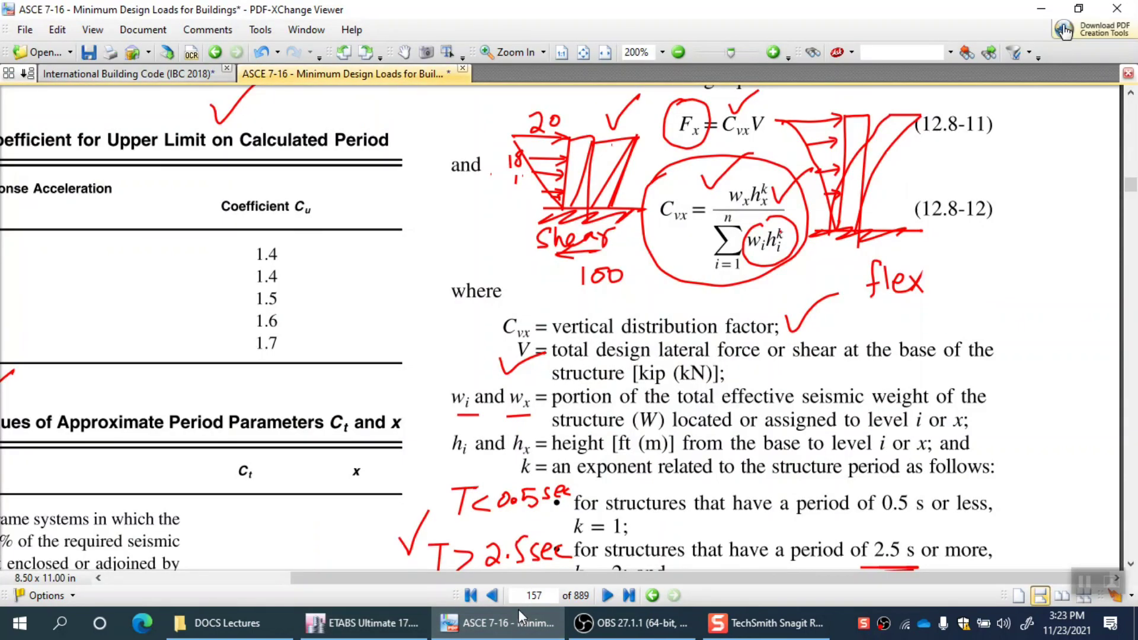
pyautogui.scroll(-15, 742, 198)
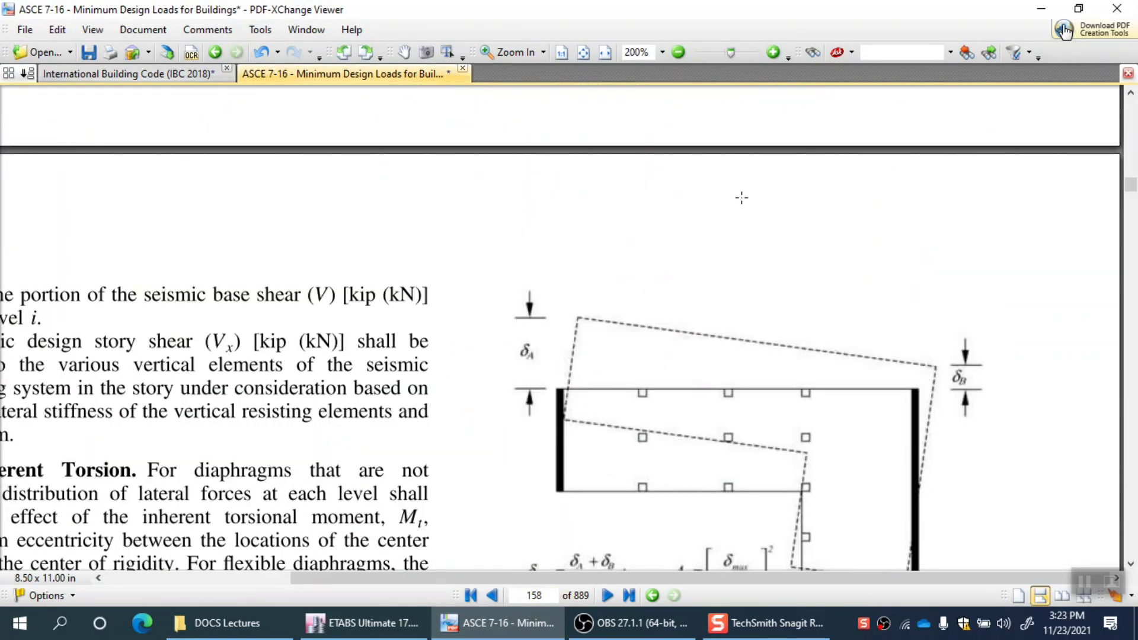
pyautogui.scroll(-3, 741, 198)
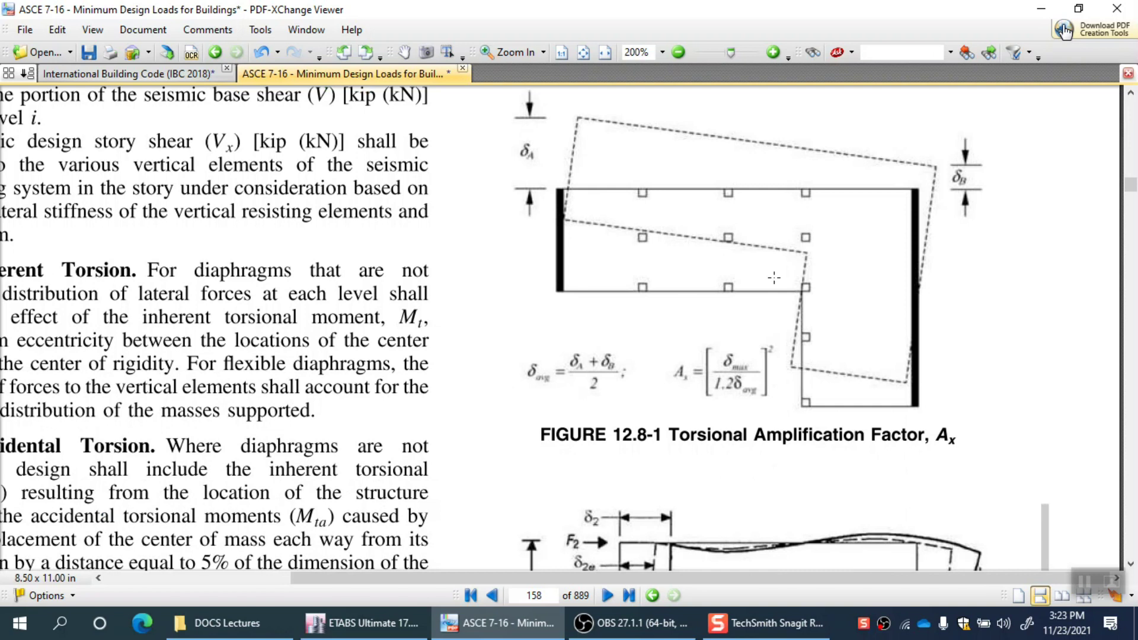
pyautogui.keyDown('ctrl'); pyautogui.scroll(3, 818, 256); pyautogui.keyUp('ctrl')
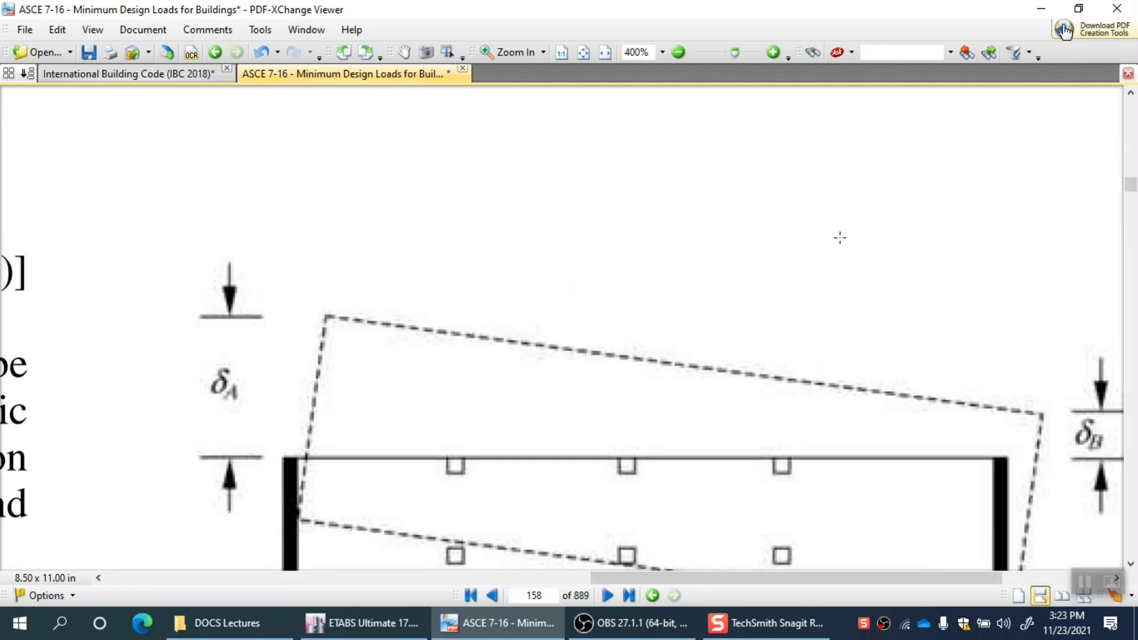
pyautogui.scroll(1, 840, 238)
pyautogui.moveTo(585, 129)
pyautogui.mouseDown()
pyautogui.moveTo(583, 244)
pyautogui.moveTo(683, 127)
pyautogui.moveTo(746, 224)
pyautogui.mouseUp()
pyautogui.moveTo(587, 241); pyautogui.dragTo(753, 231)
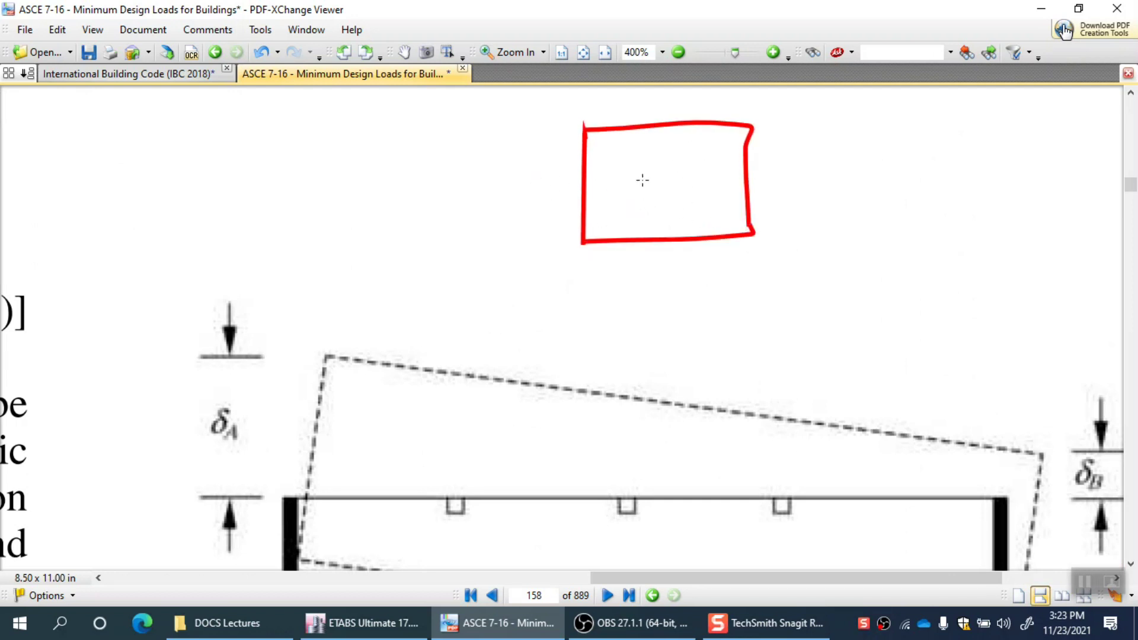
pyautogui.click(662, 177)
pyautogui.moveTo(599, 183)
pyautogui.mouseDown()
pyautogui.moveTo(648, 180)
pyautogui.moveTo(629, 194)
pyautogui.mouseUp()
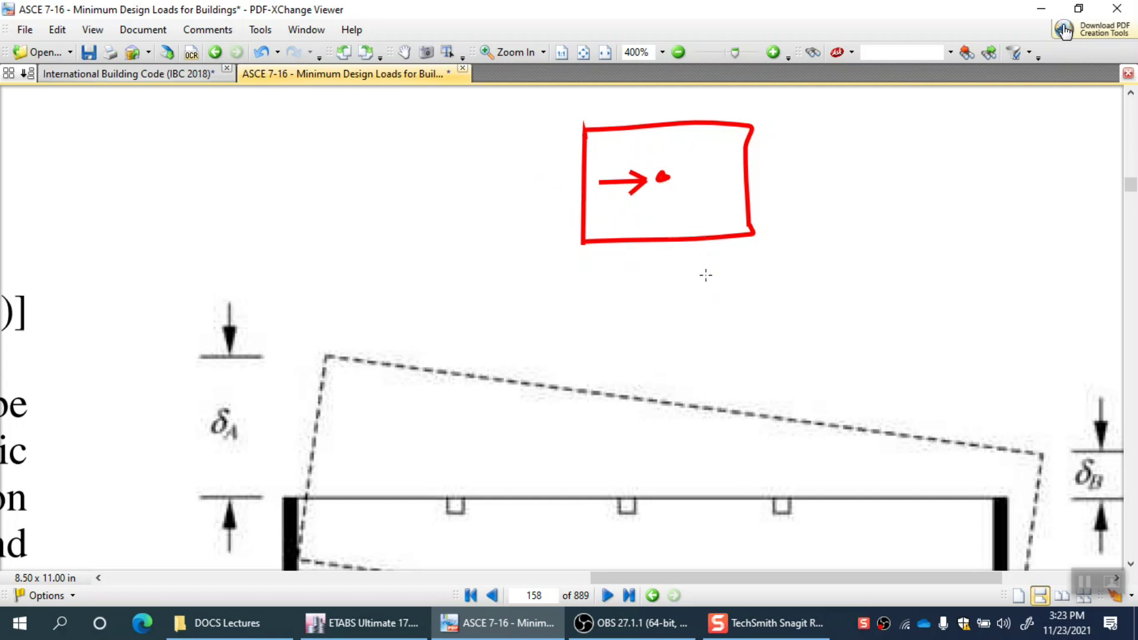
# - Write "e = 0.05" beside the sketched plan, label its vertical dimension b and draw a dimension line along its length
pyautogui.moveTo(982, 248)
pyautogui.mouseDown()
pyautogui.moveTo(965, 261)
pyautogui.moveTo(992, 289)
pyautogui.moveTo(1023, 264)
pyautogui.mouseUp()
pyautogui.moveTo(1005, 274)
pyautogui.mouseDown()
pyautogui.moveTo(1090, 252)
pyautogui.moveTo(1095, 272)
pyautogui.moveTo(1062, 266)
pyautogui.mouseUp()
pyautogui.moveTo(766, 130); pyautogui.dragTo(786, 125)
pyautogui.moveTo(777, 119)
pyautogui.mouseDown()
pyautogui.moveTo(778, 234)
pyautogui.moveTo(788, 222)
pyautogui.mouseUp()
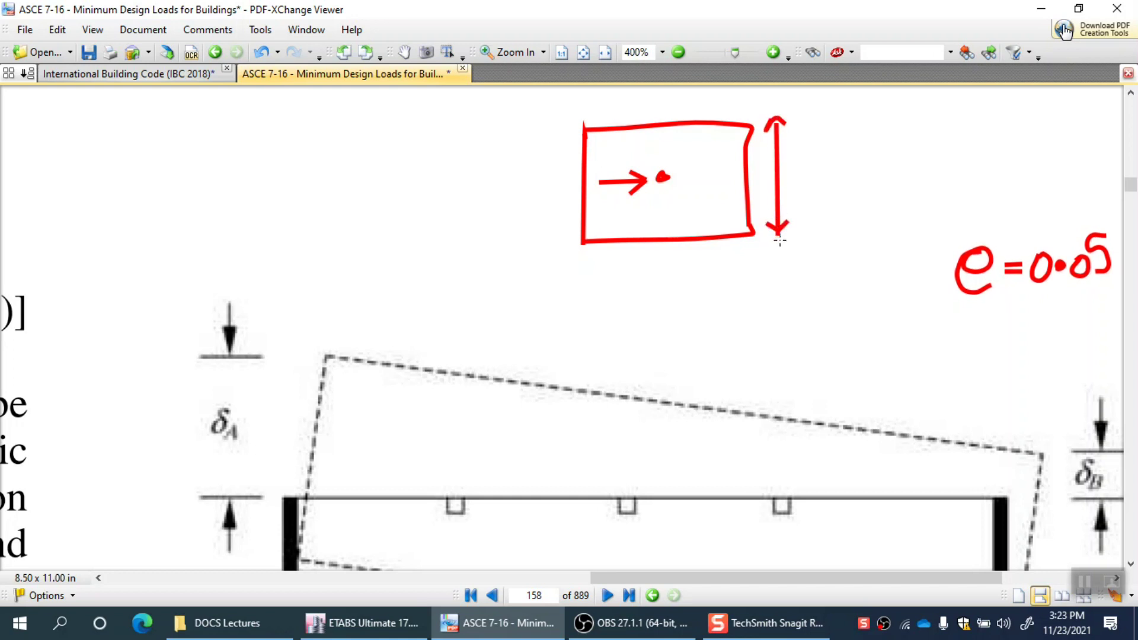
pyautogui.moveTo(807, 153); pyautogui.dragTo(810, 183)
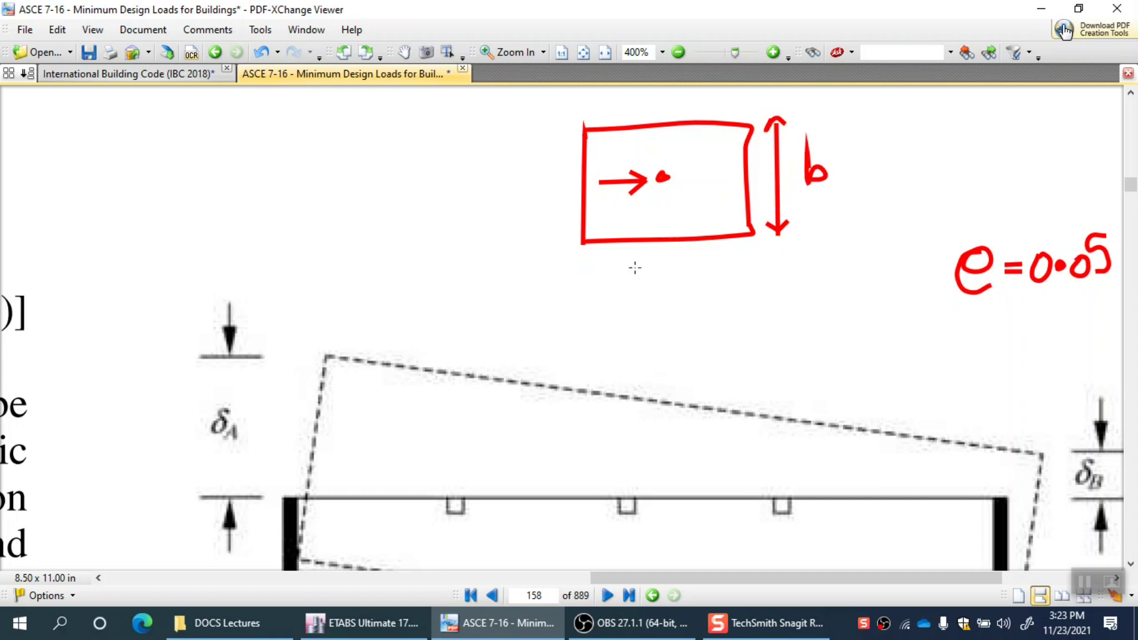
pyautogui.moveTo(587, 261); pyautogui.dragTo(587, 283)
pyautogui.moveTo(587, 273)
pyautogui.mouseDown()
pyautogui.moveTo(756, 274)
pyautogui.moveTo(754, 285)
pyautogui.mouseUp()
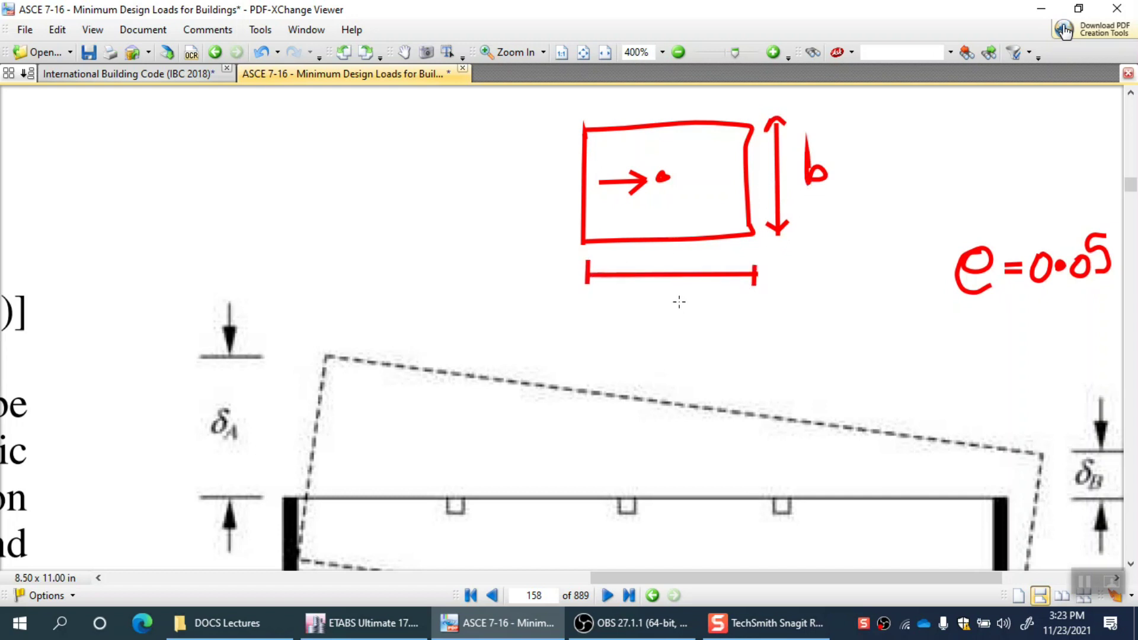
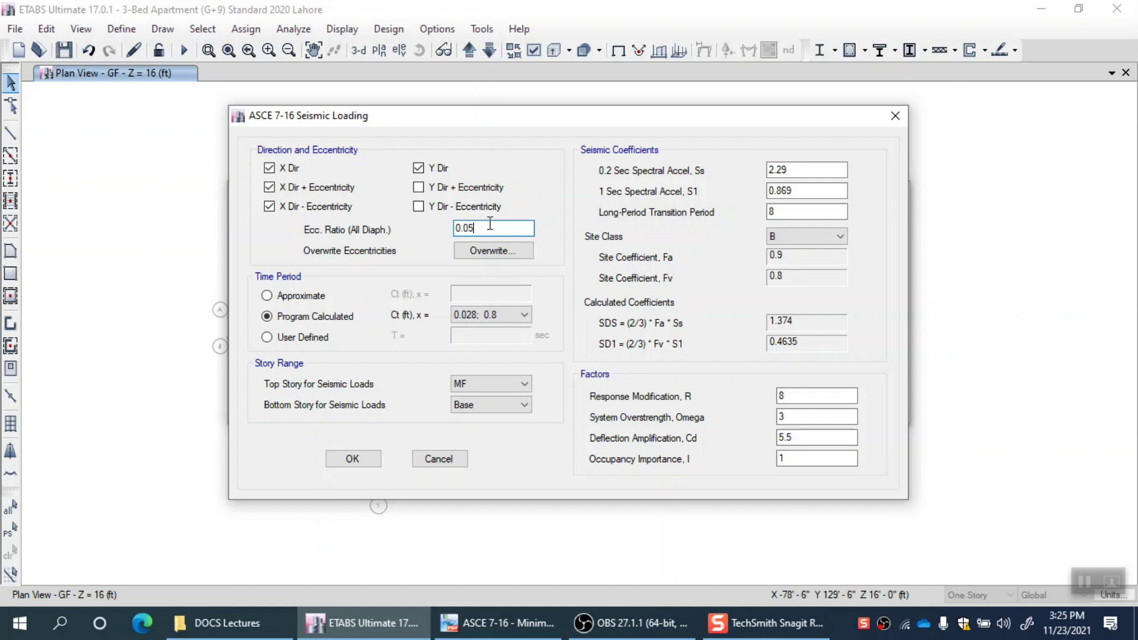
# - Back in ETABS, enable Y Dir + Eccentricity and Y Dir - Eccentricity in EQX's seismic loading
pyautogui.click(419, 188)
pyautogui.click(421, 207)
pyautogui.moveTo(481, 116); pyautogui.dragTo(598, 107)
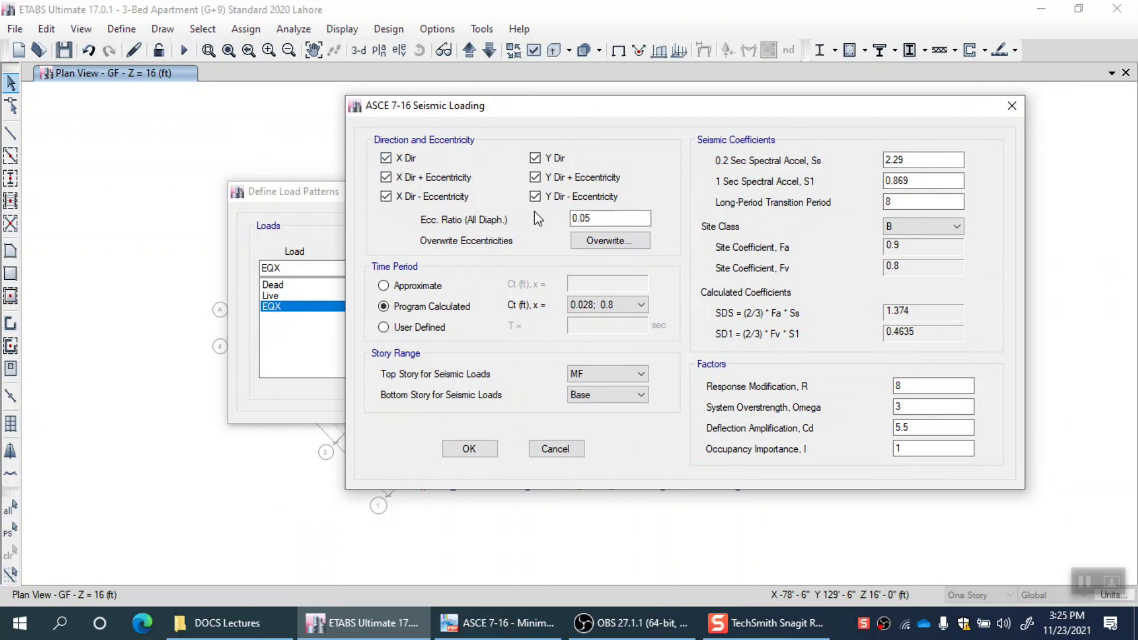
# - Clear Y Dir, Y Dir + Eccentricity and Y Dir - Eccentricity in EQX's seismic loading, keeping the time period Program Calculated
pyautogui.click(551, 177)
pyautogui.click(549, 197)
pyautogui.click(420, 328)
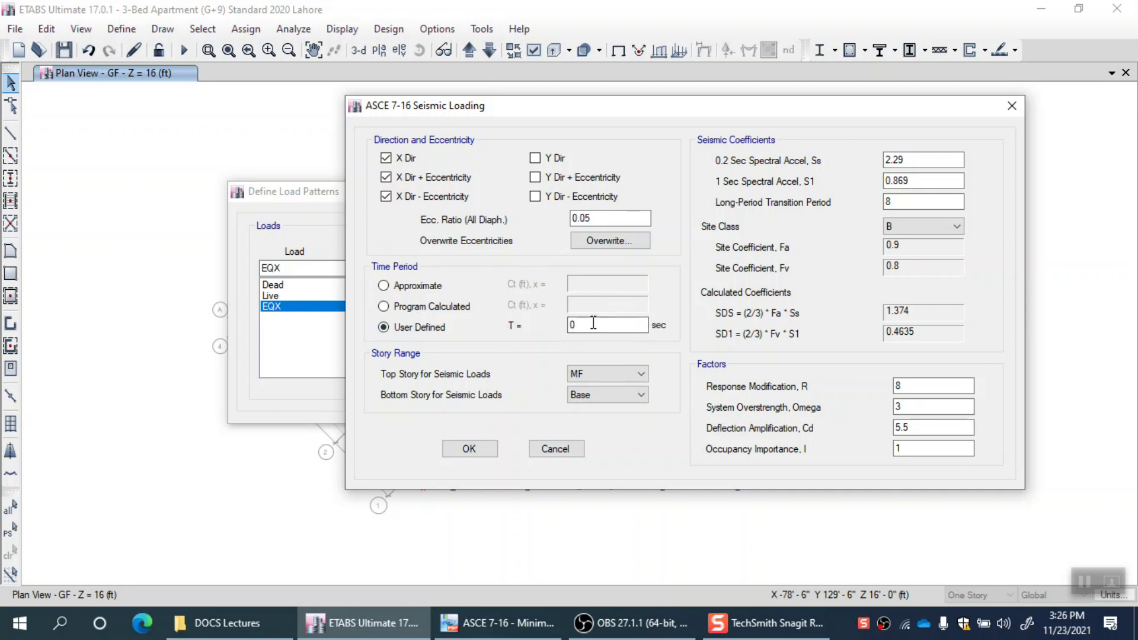
pyautogui.click(463, 307)
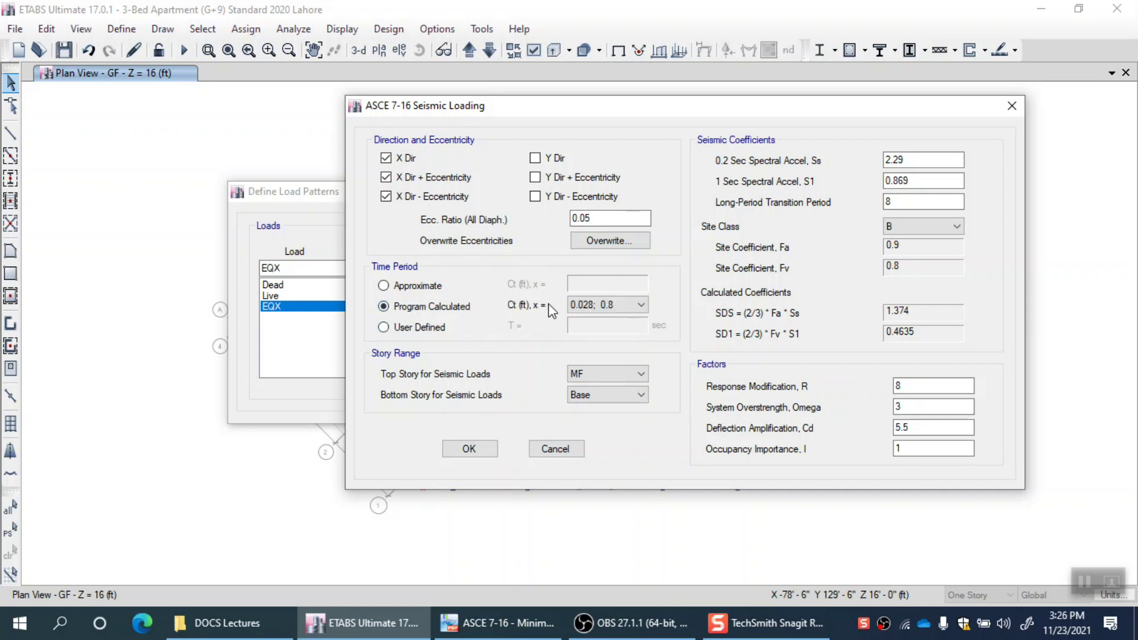
# - Look through the Ct and x options and compare them with Table 12.8-2 in the ASCE 7-16 PDF
pyautogui.click(601, 304)
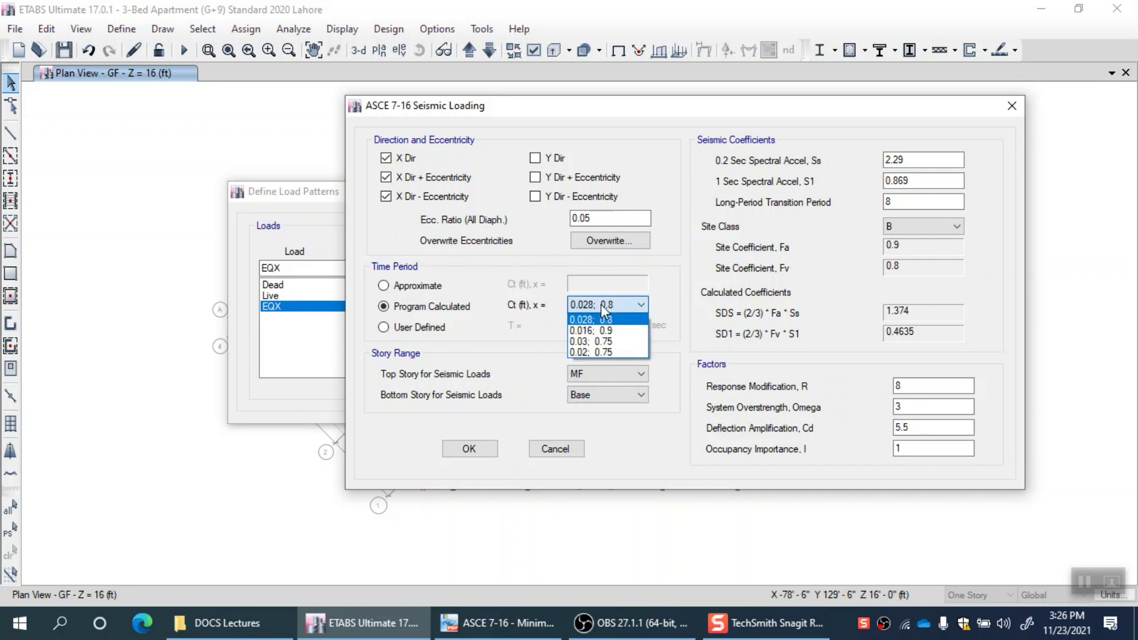
pyautogui.click(626, 304)
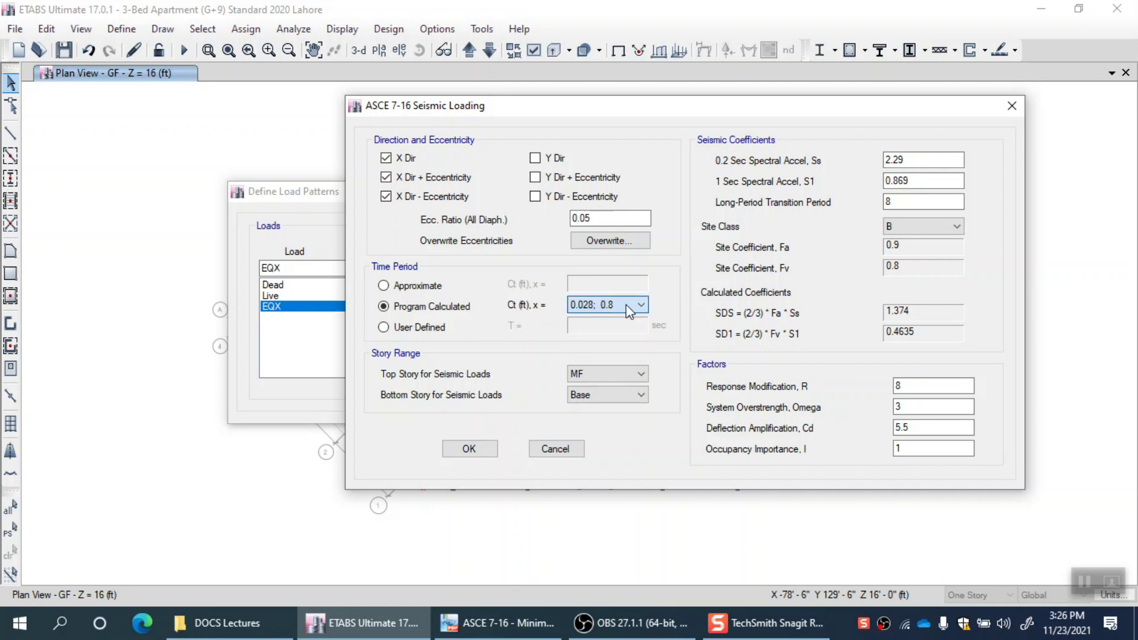
pyautogui.click(498, 622)
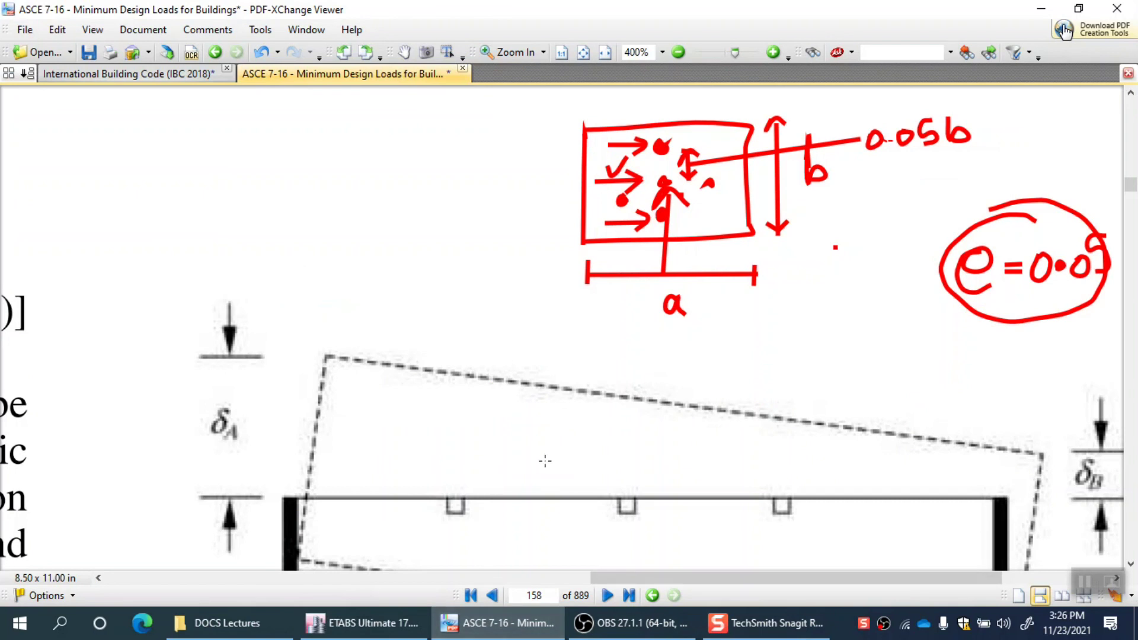
pyautogui.keyDown('ctrl'); pyautogui.scroll(-5, 544, 460); pyautogui.keyUp('ctrl')
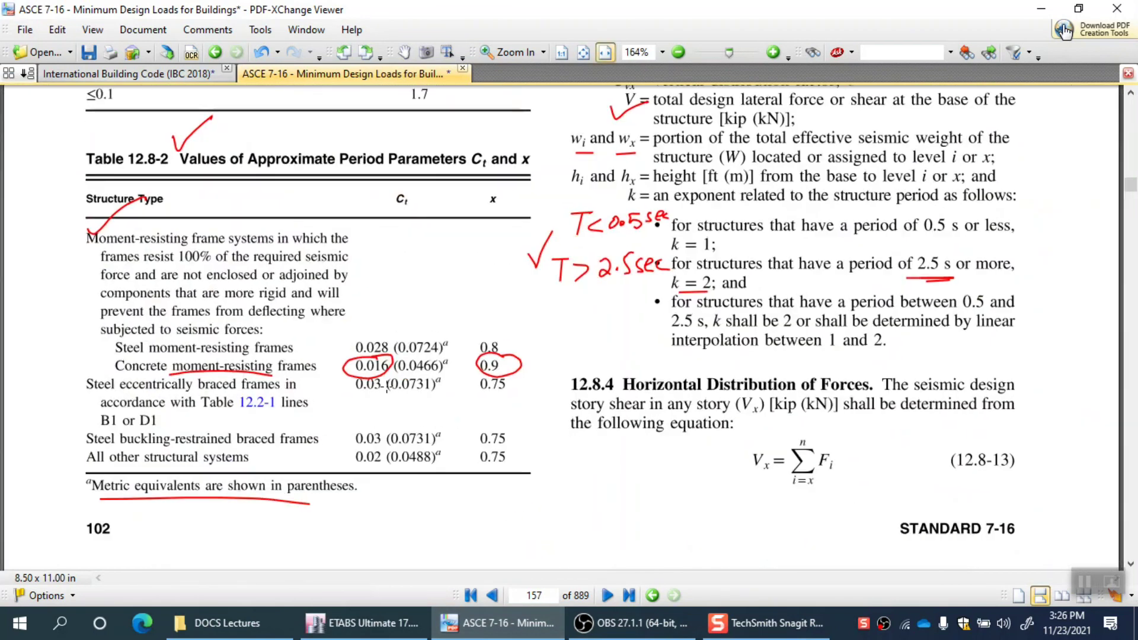
pyautogui.keyDown('ctrl'); pyautogui.scroll(1, 332, 375); pyautogui.keyUp('ctrl')
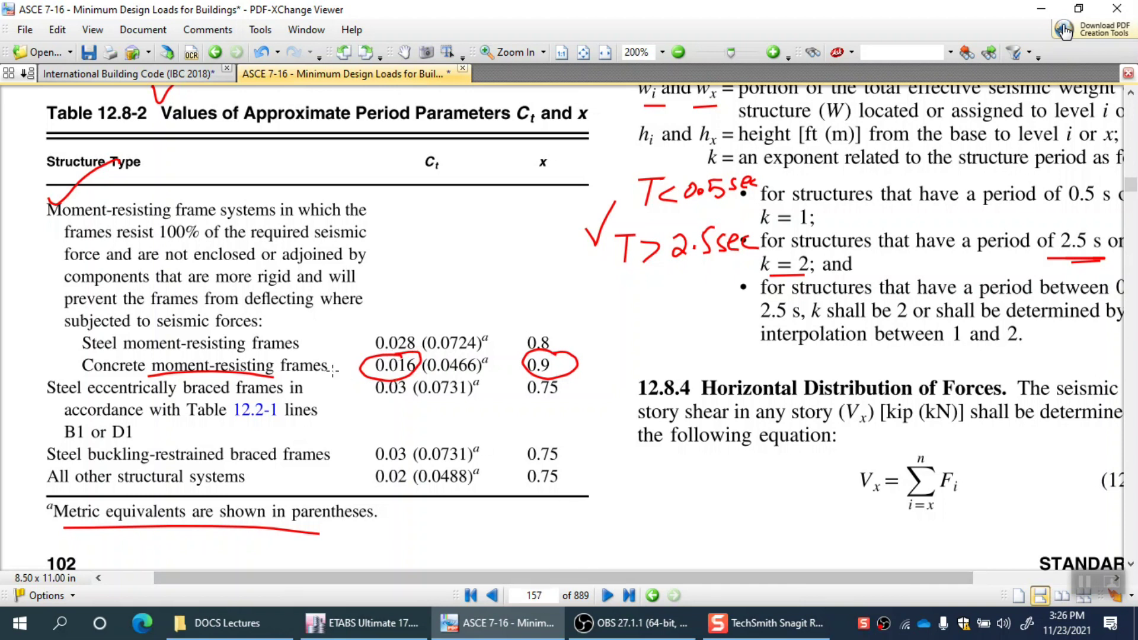
# - Back in ETABS, choose 0.028; 0.8 for Ct and x, and use the Program Calculated time period
pyautogui.click(415, 623)
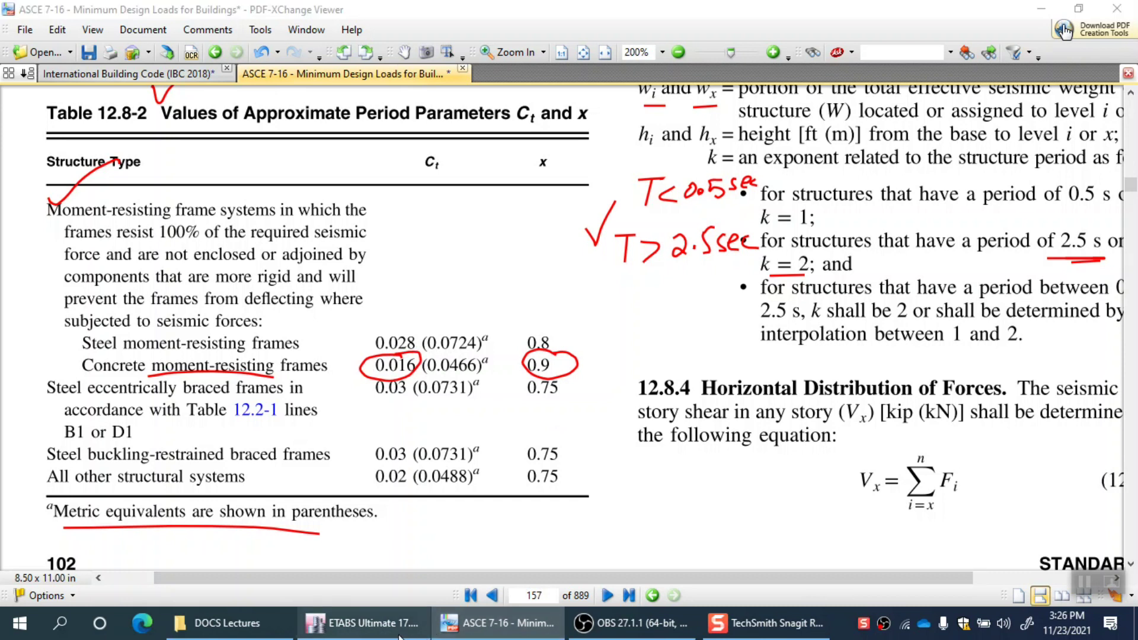
pyautogui.click(612, 307)
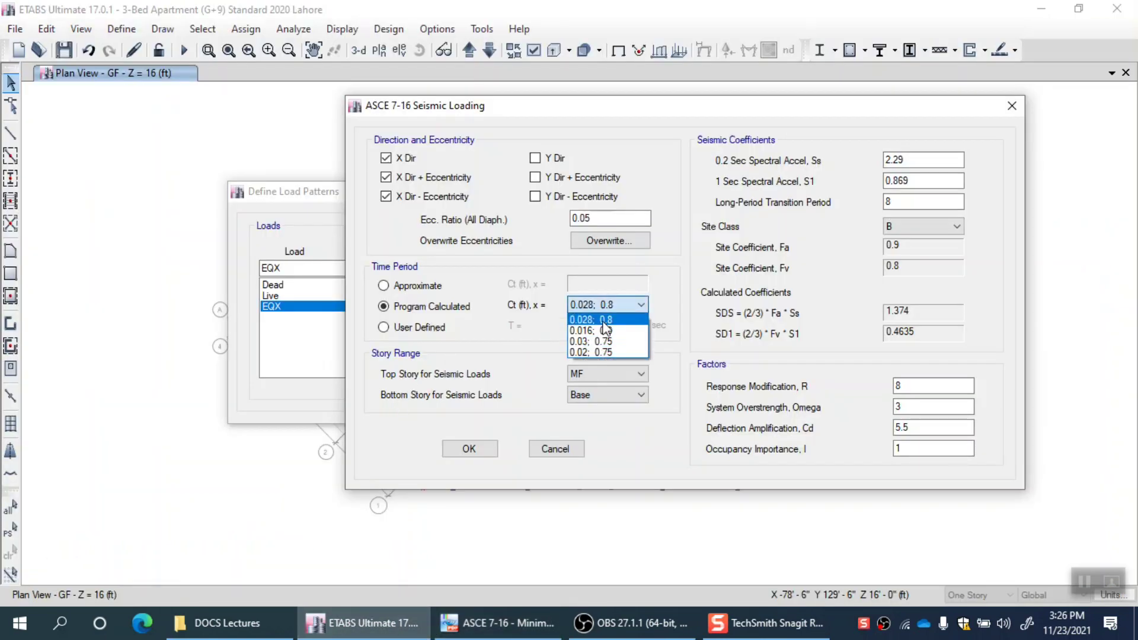
pyautogui.click(606, 325)
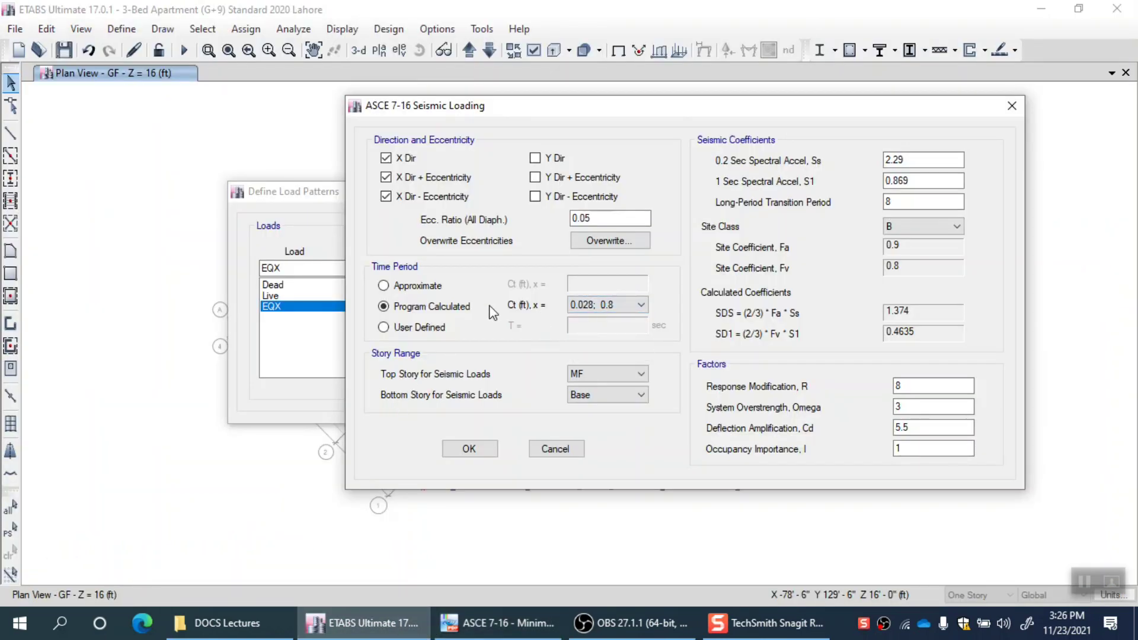
pyautogui.click(435, 285)
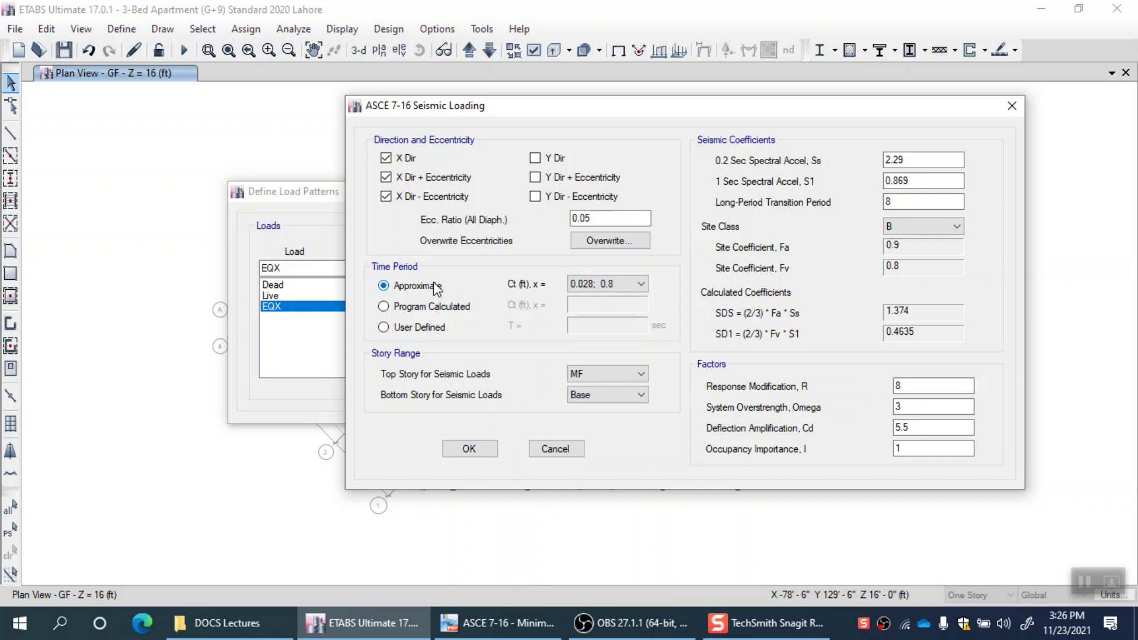
pyautogui.click(414, 311)
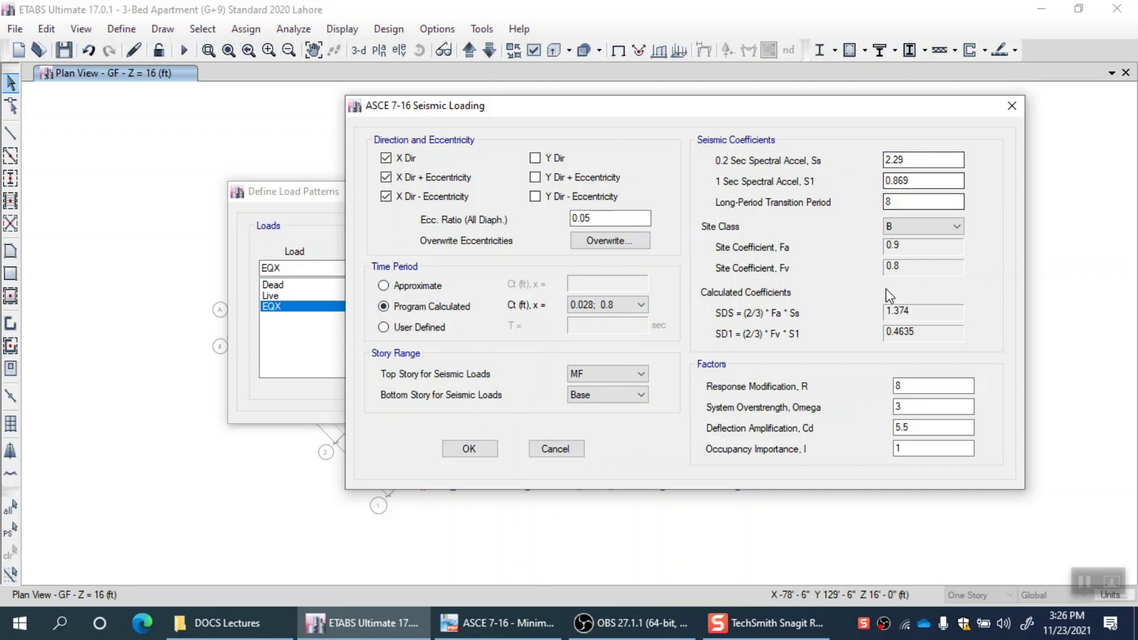
# - Review the Ss and S1 spectral accelerations, set the long-period transition period to 8 and the site class to B
pyautogui.doubleClick(893, 159)
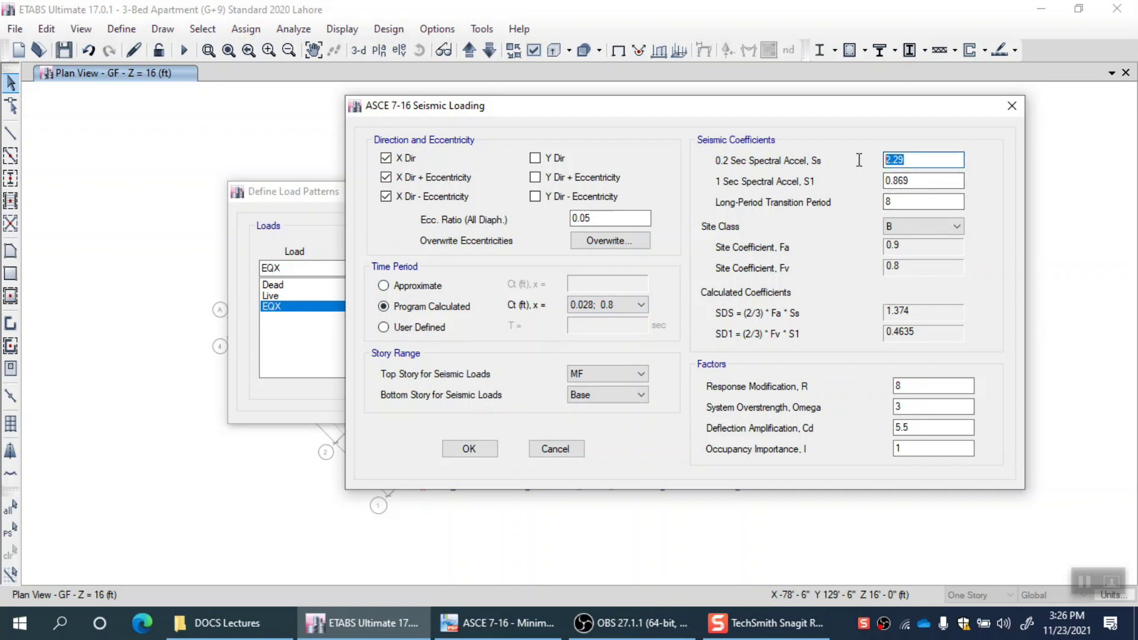
pyautogui.click(922, 157)
pyautogui.doubleClick(922, 157)
pyautogui.doubleClick(919, 180)
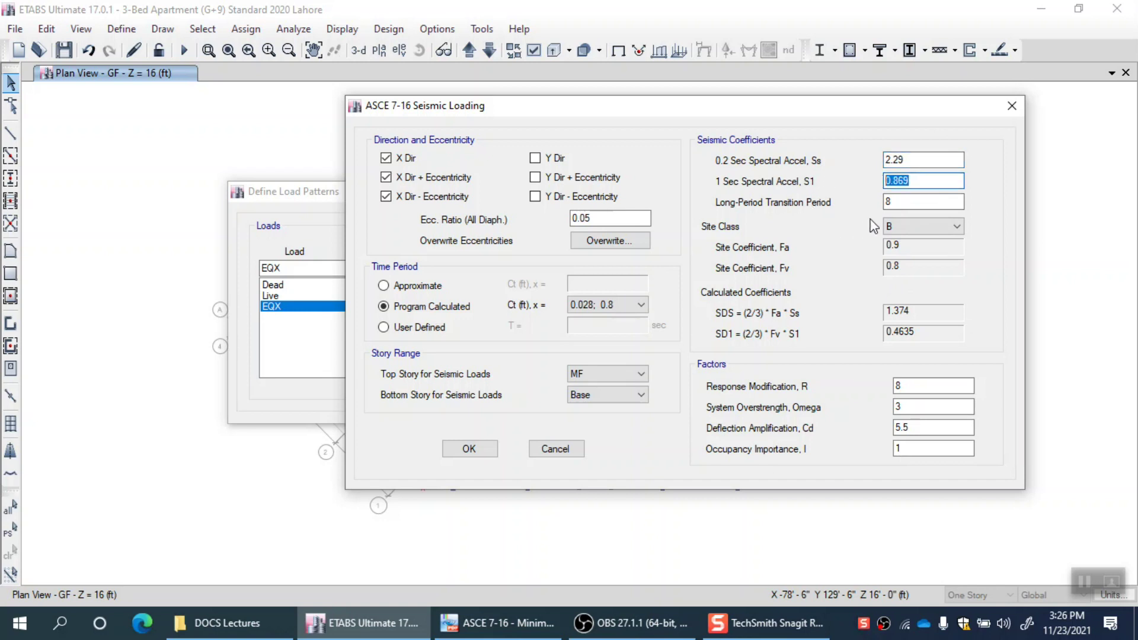
pyautogui.doubleClick(915, 202)
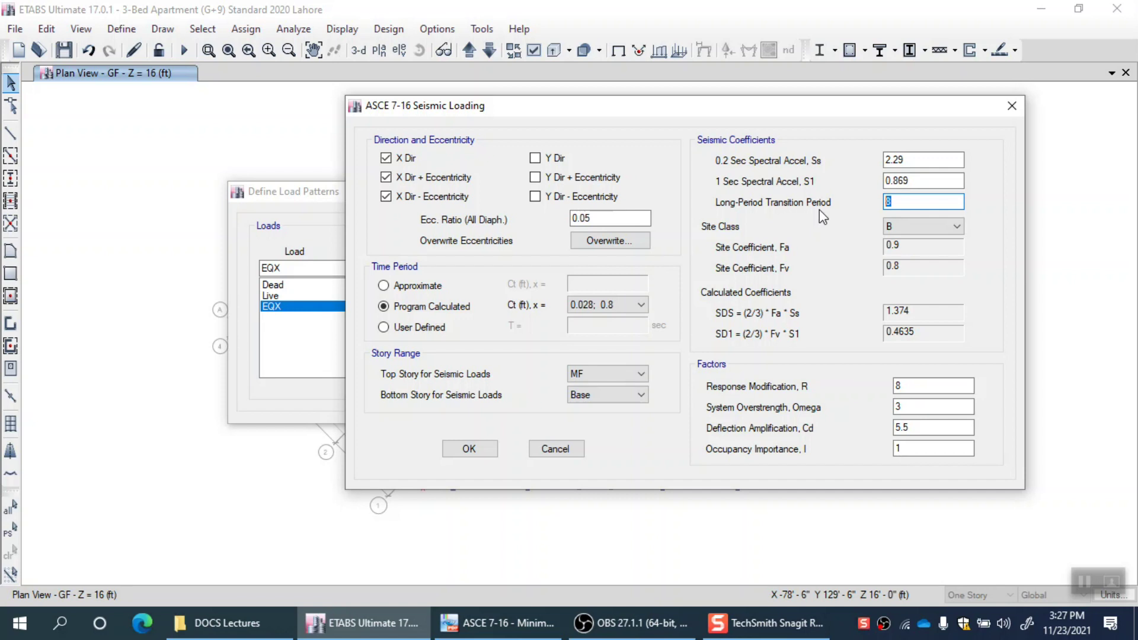
pyautogui.write('8')
pyautogui.click(915, 231)
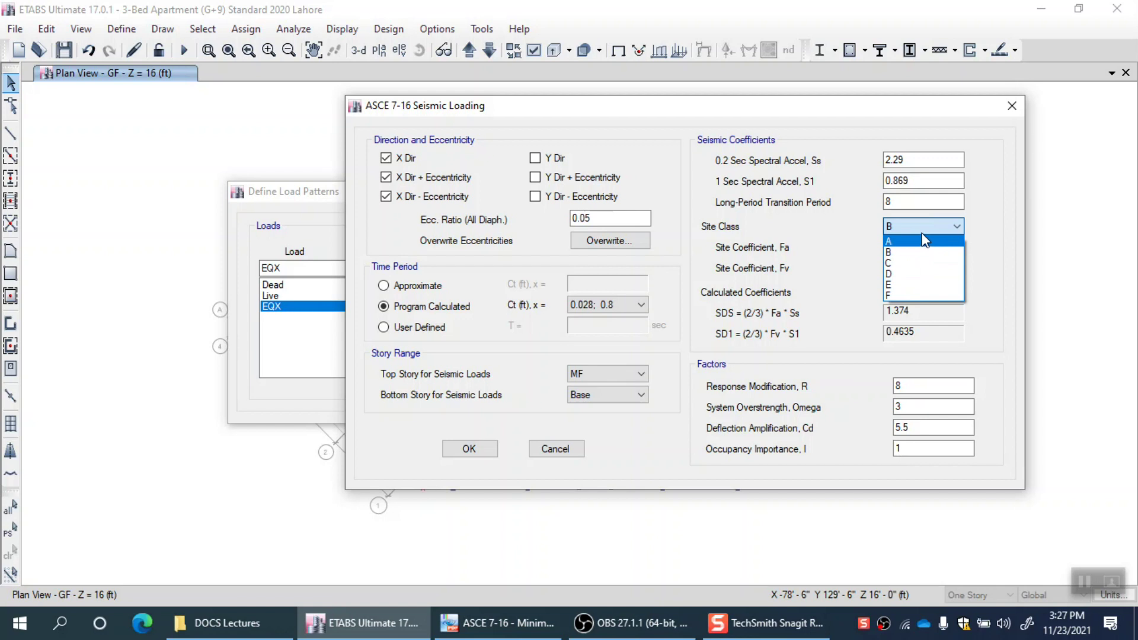
pyautogui.click(916, 252)
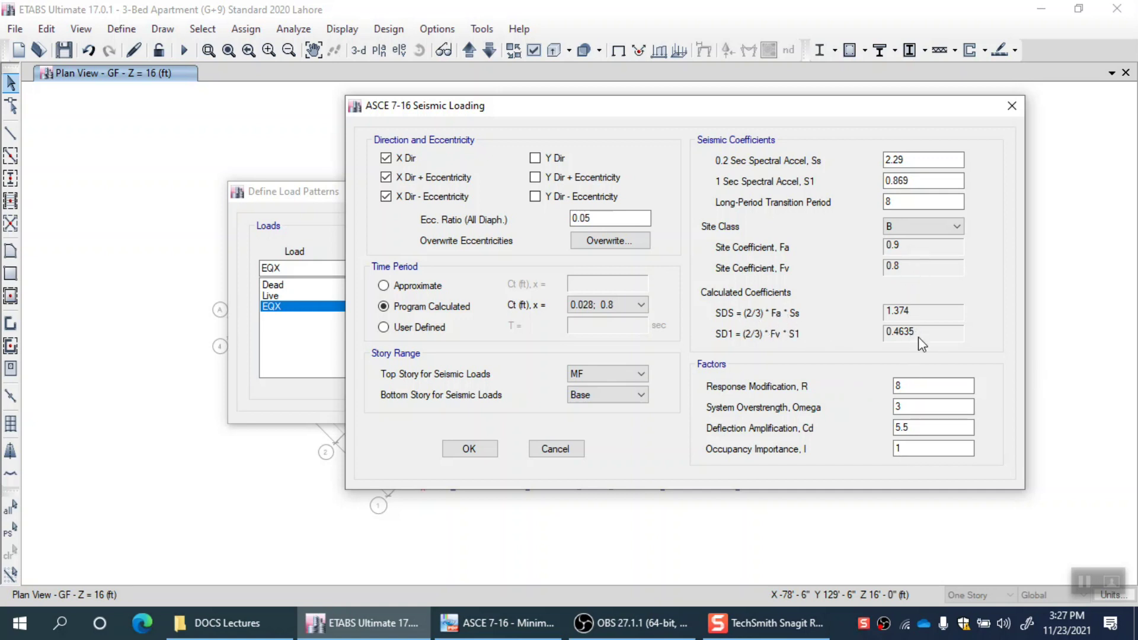
# - Review the response modification, system overstrength and deflection amplification factors, restoring the Cd value after clearing it
pyautogui.doubleClick(909, 386)
pyautogui.doubleClick(922, 407)
pyautogui.click(909, 406)
pyautogui.moveTo(909, 406); pyautogui.dragTo(833, 406)
pyautogui.moveTo(909, 427); pyautogui.dragTo(878, 431)
pyautogui.press('BackSpace')
pyautogui.hotkey('ctrl', 'z')
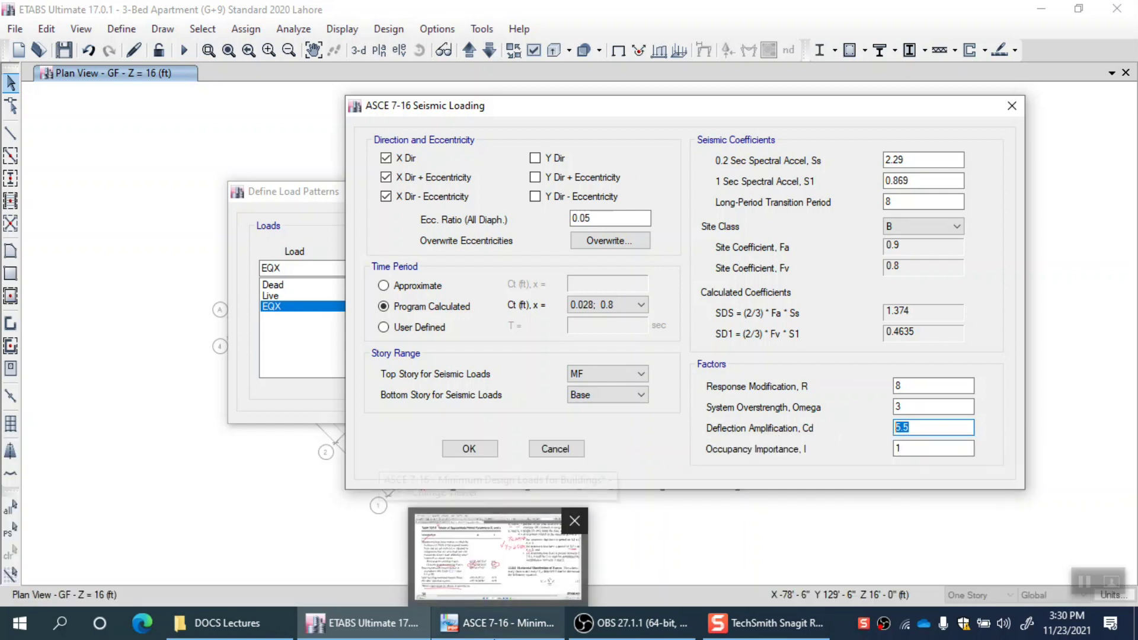
# - In the ASCE 7-16 PDF, follow the reference in the definition of R to Table 12.2-1 and rotate the pages upright
pyautogui.click(501, 622)
pyautogui.scroll(-4, 736, 487)
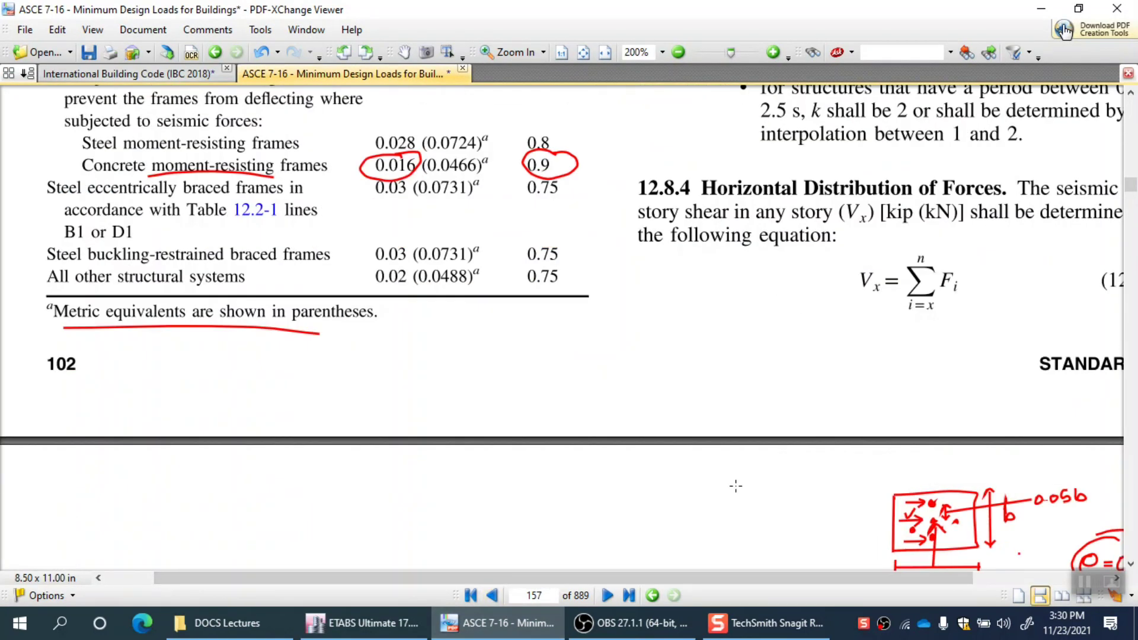
pyautogui.keyDown('ctrl'); pyautogui.scroll(-4, 736, 486); pyautogui.keyUp('ctrl')
pyautogui.scroll(-4, 736, 486)
pyautogui.scroll(-5, 1134, 523)
pyautogui.scroll(-12, 1133, 523)
pyautogui.scroll(-3, 1133, 523)
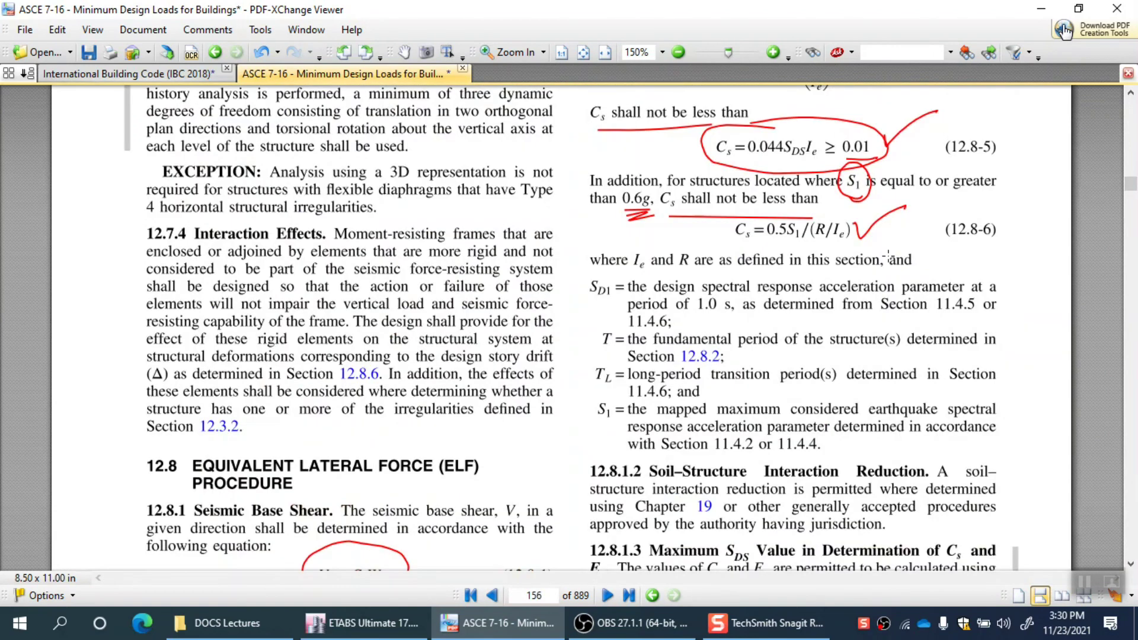
pyautogui.scroll(5, 888, 255)
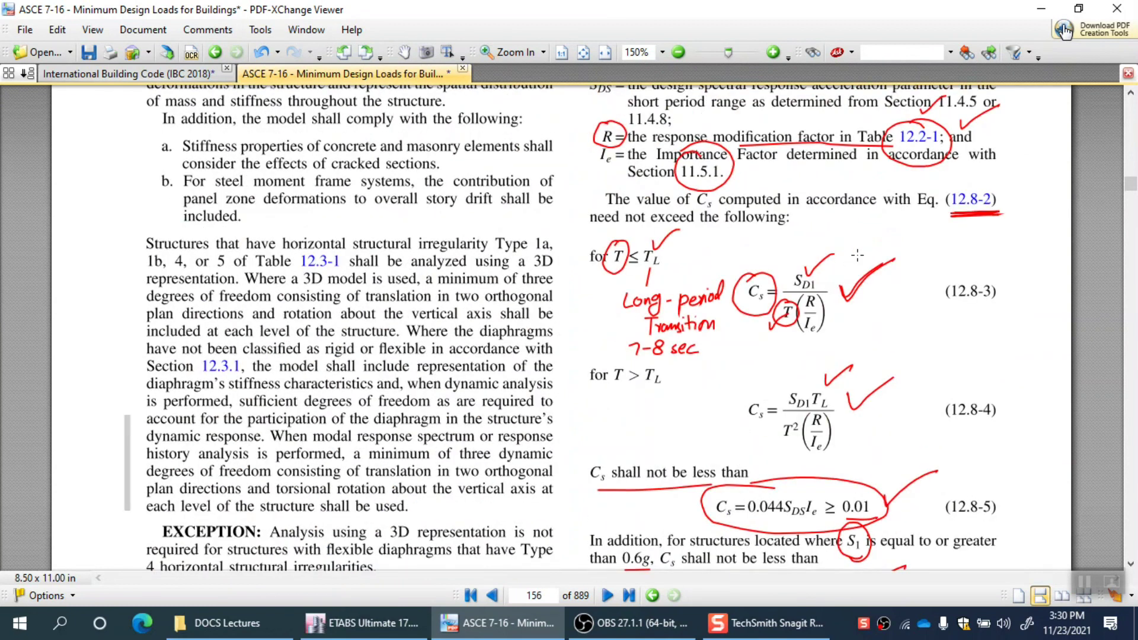
pyautogui.scroll(3, 858, 255)
pyautogui.click(916, 297)
pyautogui.keyDown('ctrl'); pyautogui.scroll(-5, 800, 309); pyautogui.keyUp('ctrl')
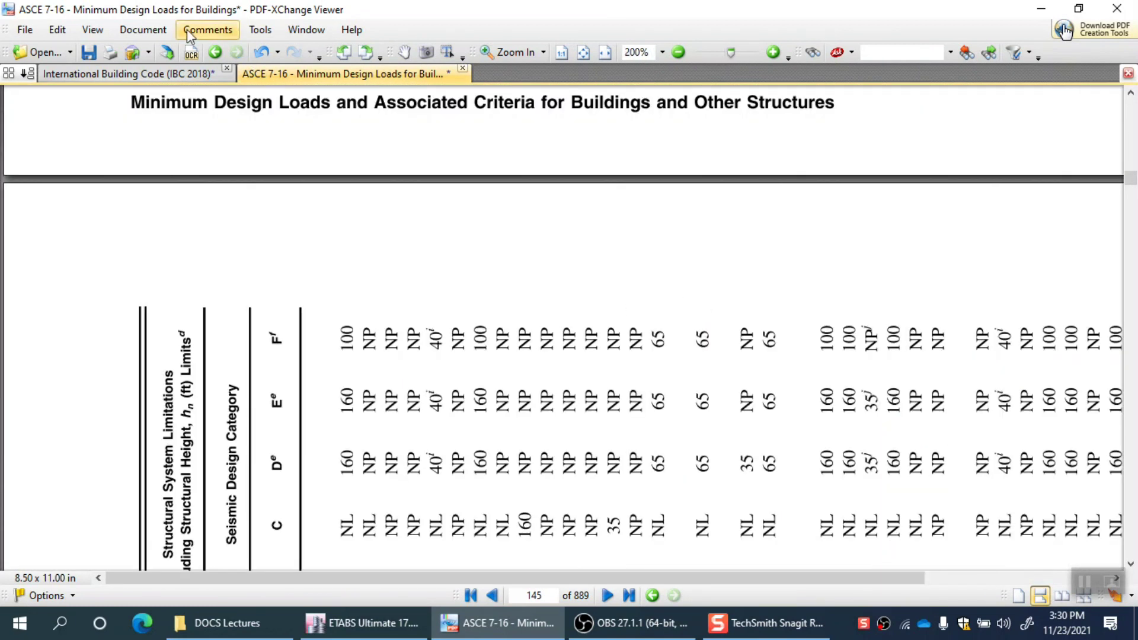
pyautogui.click(366, 53)
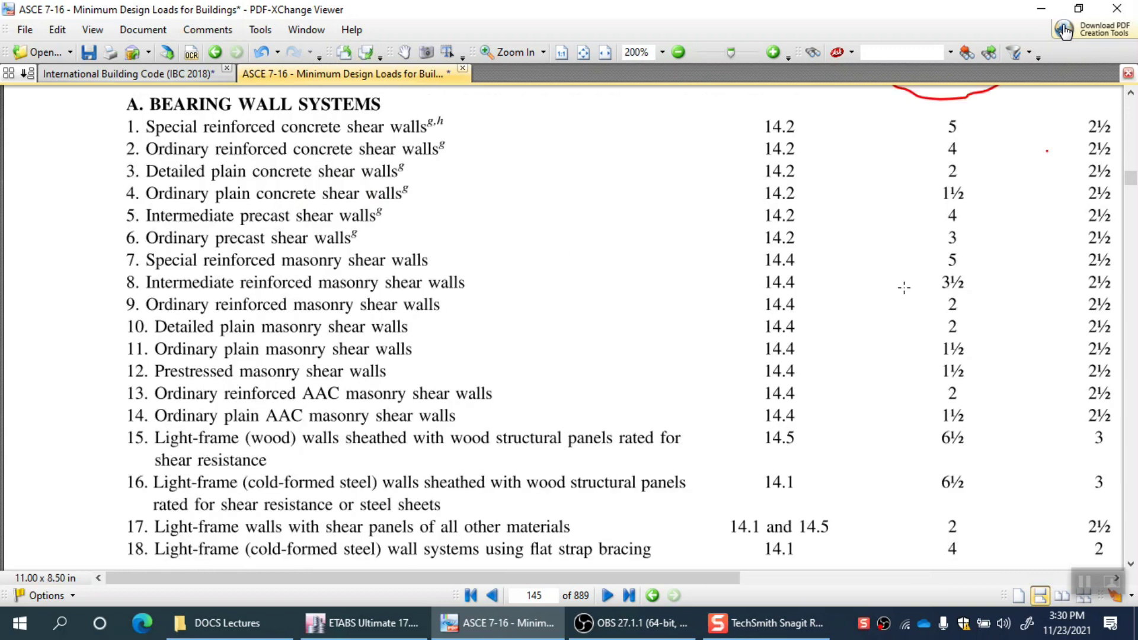
# - Draw vertical lines through the overstrength and deflection amplification factor columns of Table 12.2-1, and bracket the deflection amplification heading
pyautogui.scroll(3, 871, 298)
pyautogui.moveTo(725, 578); pyautogui.dragTo(938, 578)
pyautogui.moveTo(731, 215); pyautogui.dragTo(754, 398)
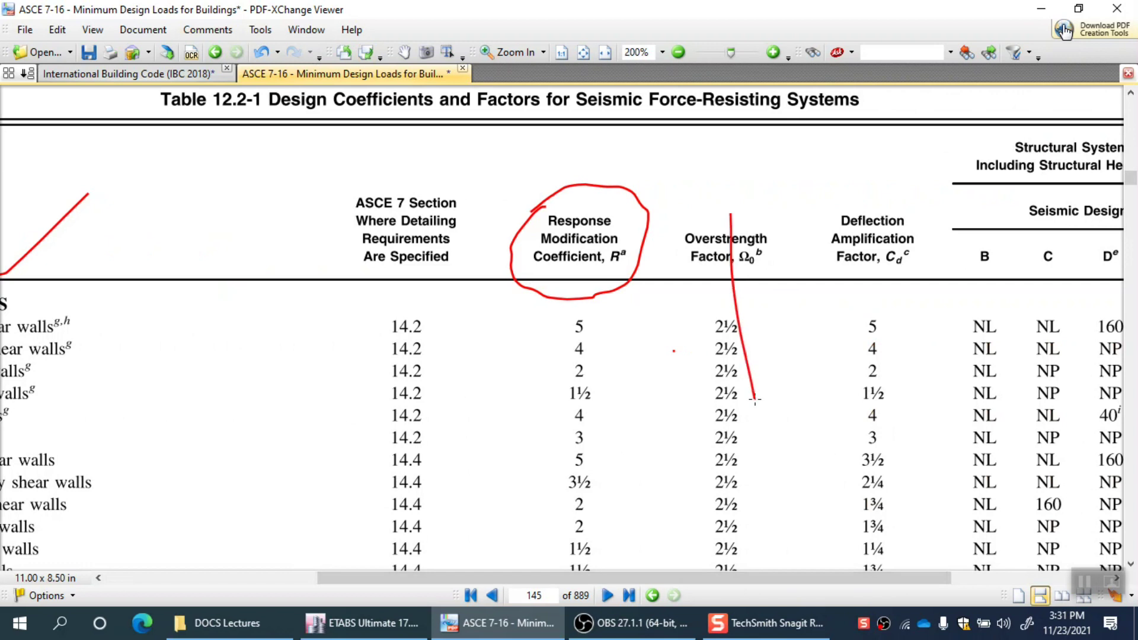
pyautogui.moveTo(861, 192); pyautogui.dragTo(864, 338)
pyautogui.scroll(-3, 803, 343)
pyautogui.moveTo(824, 127)
pyautogui.mouseDown()
pyautogui.moveTo(821, 148)
pyautogui.moveTo(849, 200)
pyautogui.mouseUp()
pyautogui.moveTo(907, 122); pyautogui.dragTo(925, 204)
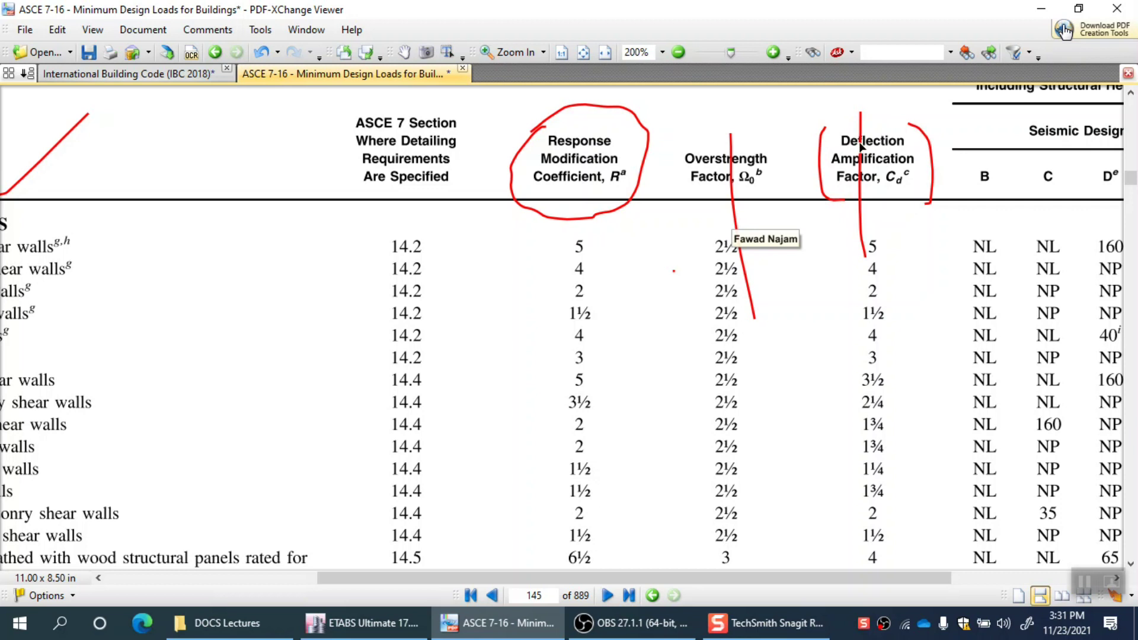
pyautogui.scroll(-3, 842, 439)
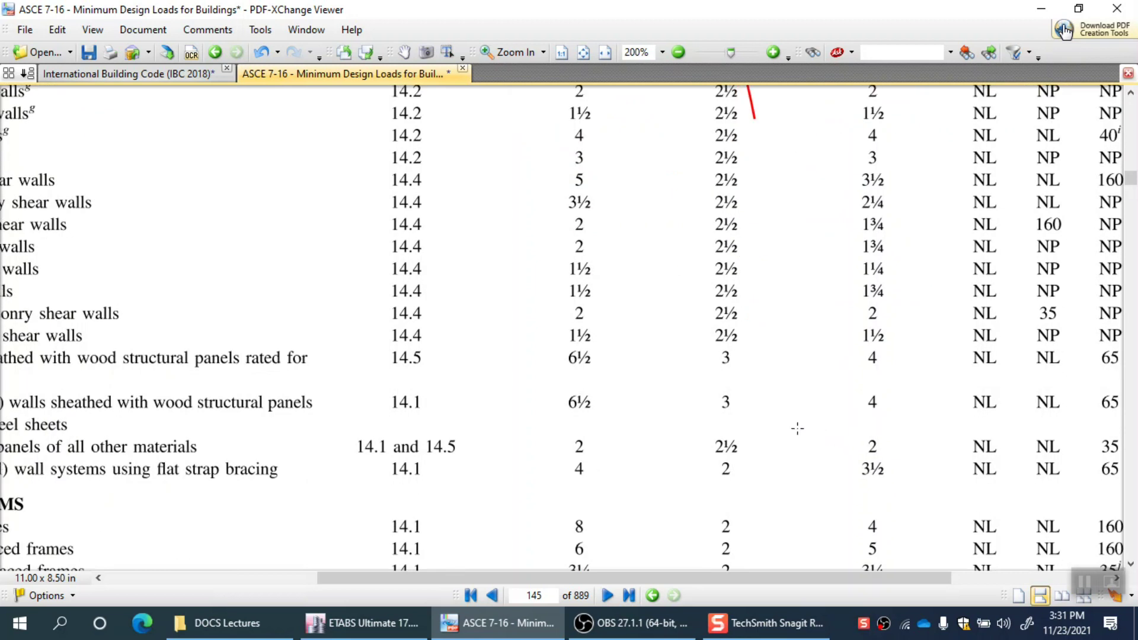
pyautogui.scroll(-3, 797, 428)
# - Back in ETABS, review the system overstrength, deflection amplification and occupancy importance factors in EQX's seismic loading
pyautogui.click(401, 635)
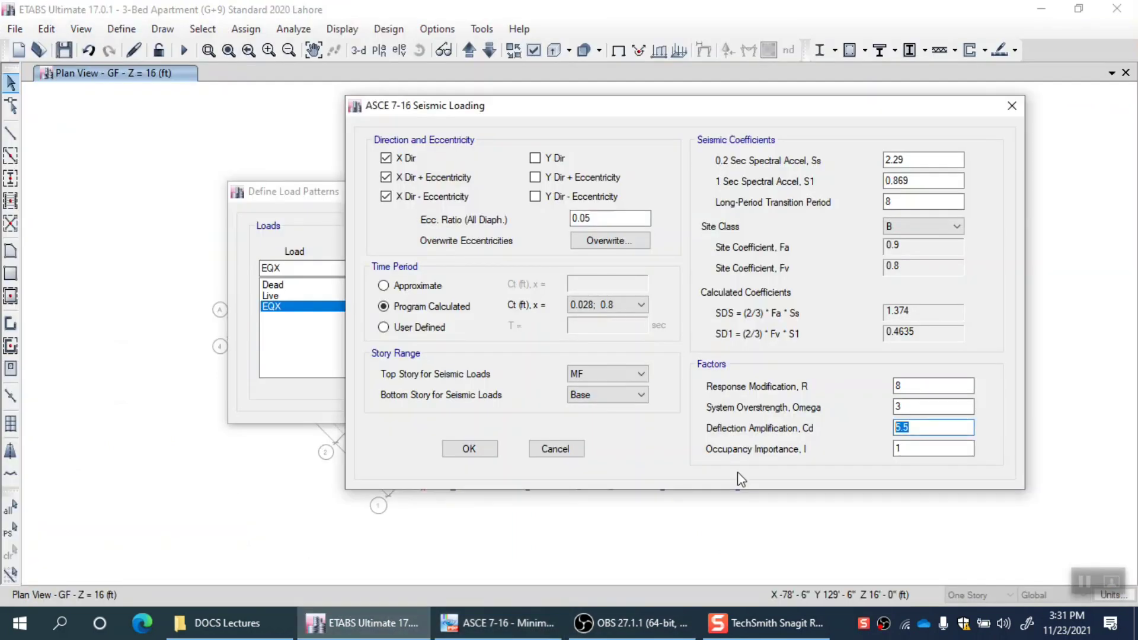
pyautogui.click(916, 407)
pyautogui.click(921, 427)
pyautogui.doubleClick(921, 427)
pyautogui.press('Tab')
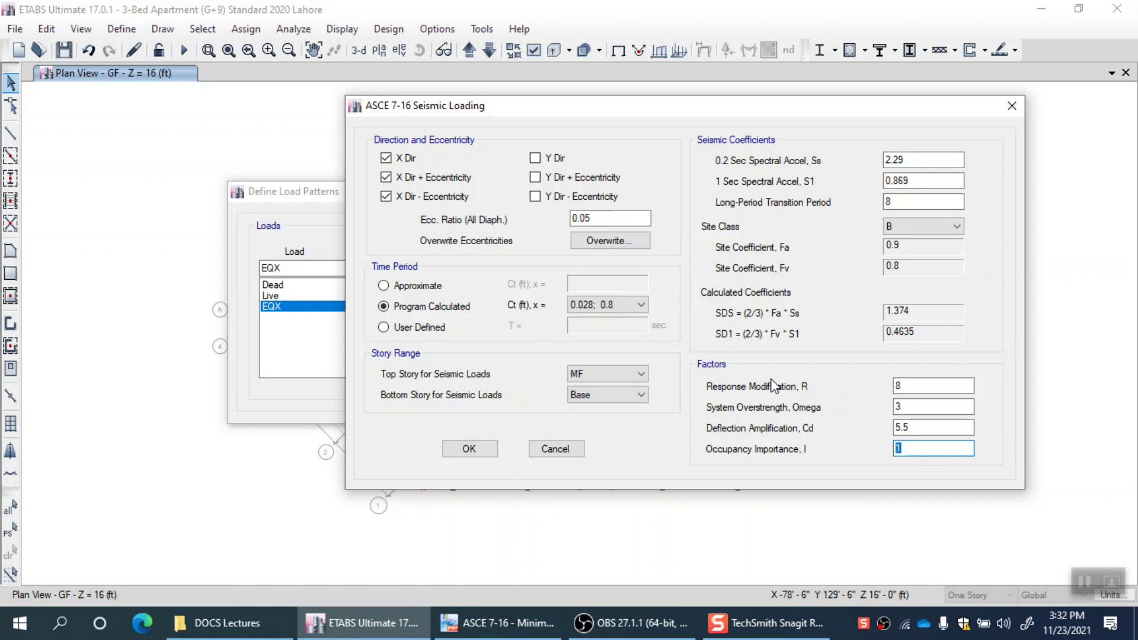
# - Set EQX's bottom story to Base and top story to RF, and accept the seismic loading and load pattern definitions
pyautogui.click(614, 396)
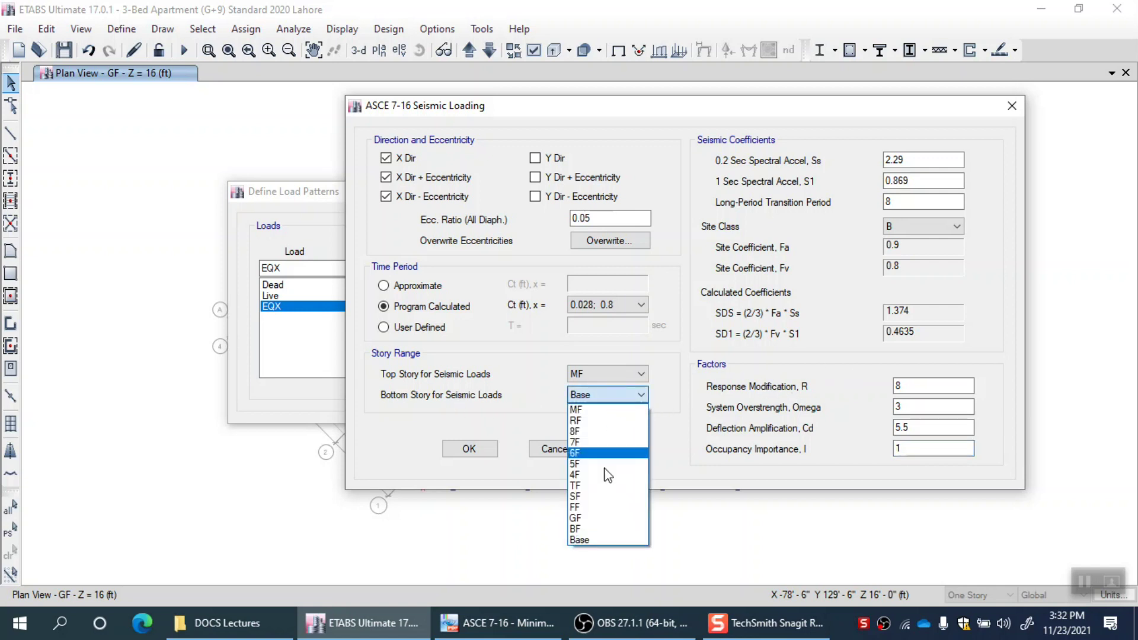
pyautogui.click(587, 540)
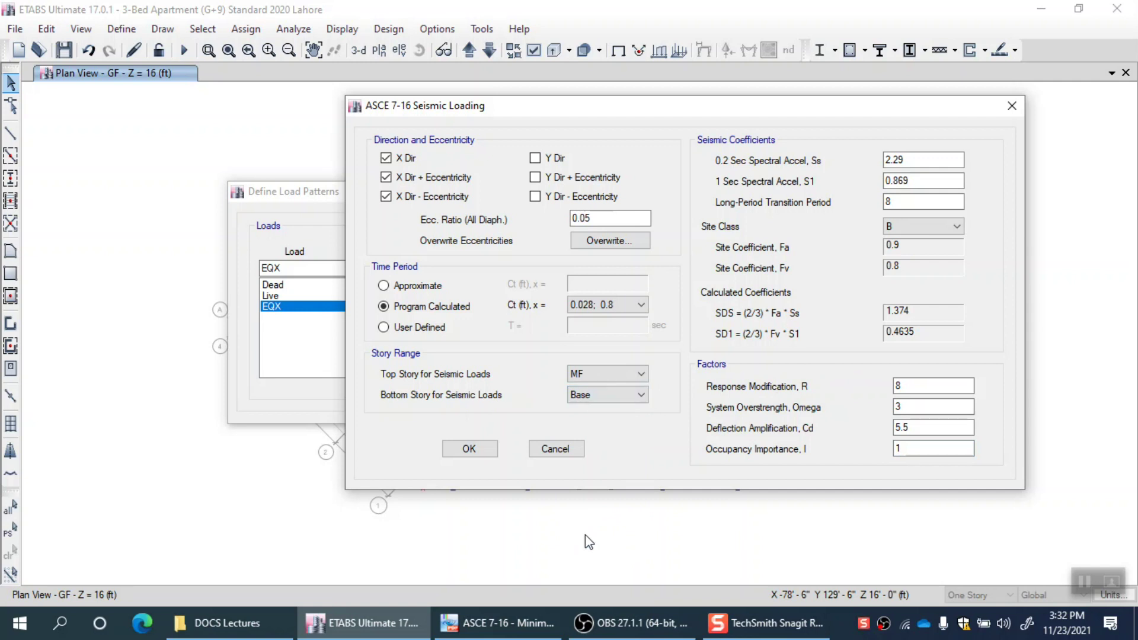
pyautogui.click(619, 373)
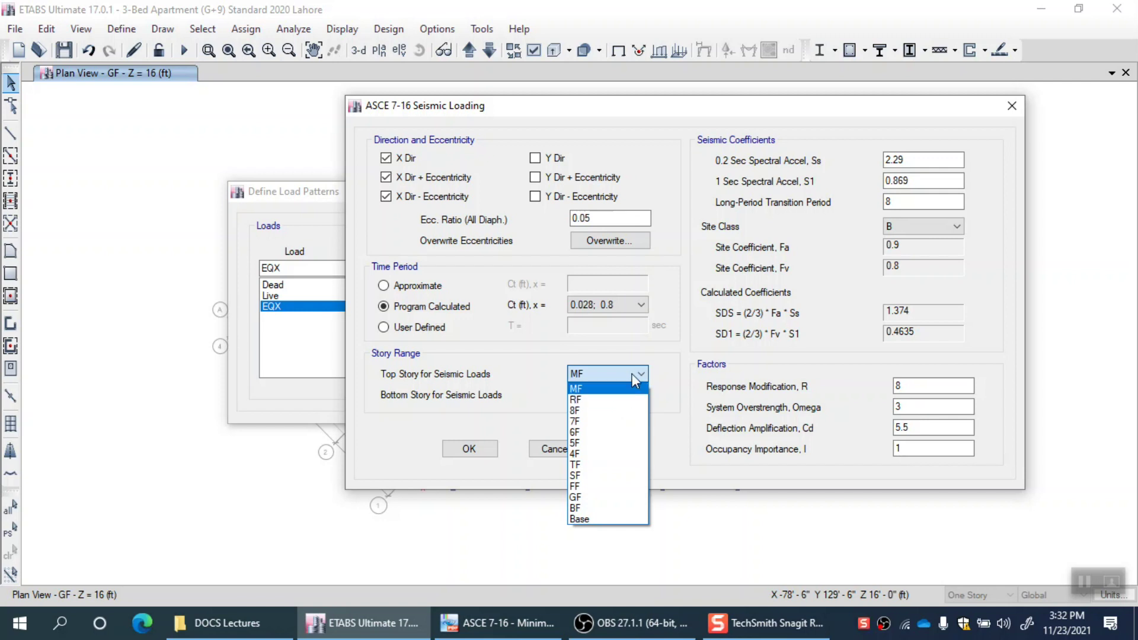
pyautogui.click(587, 400)
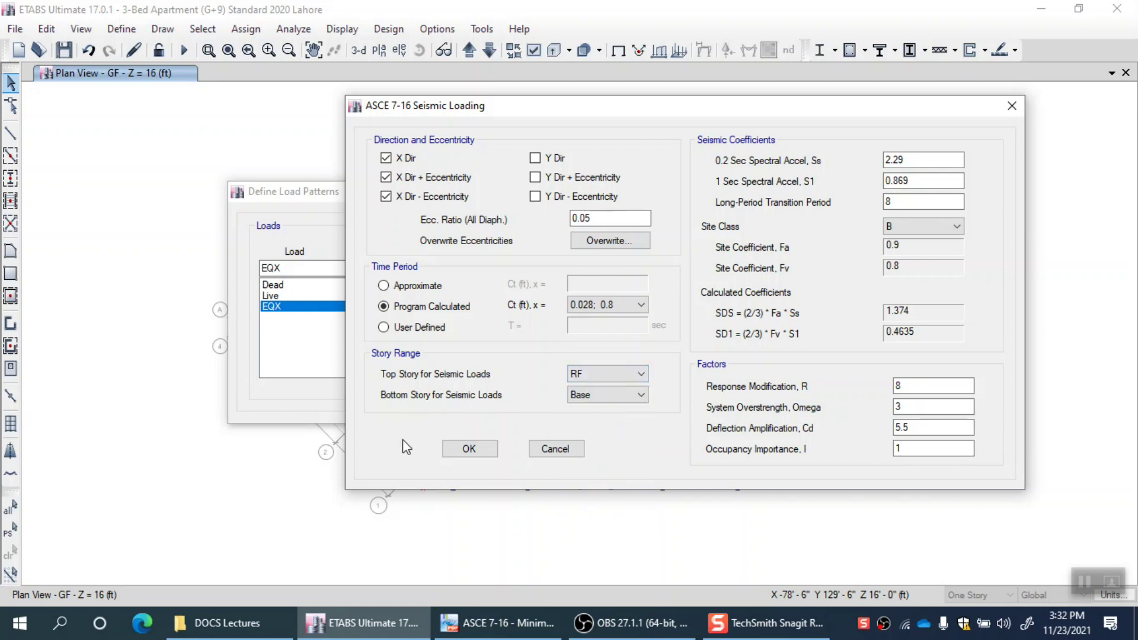
pyautogui.click(469, 449)
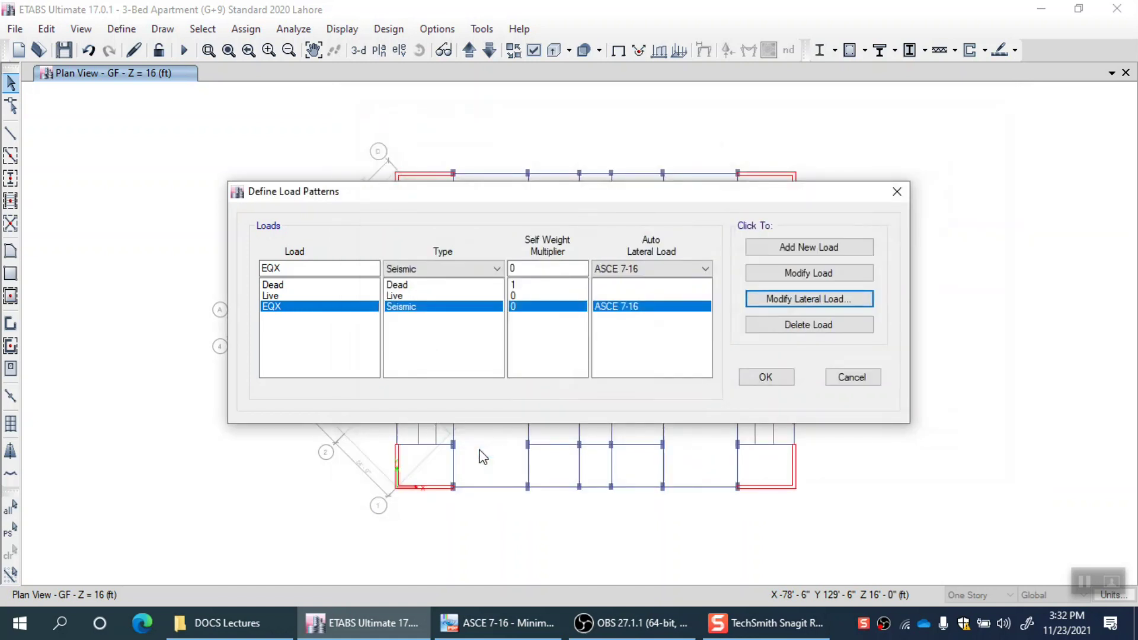
pyautogui.click(765, 377)
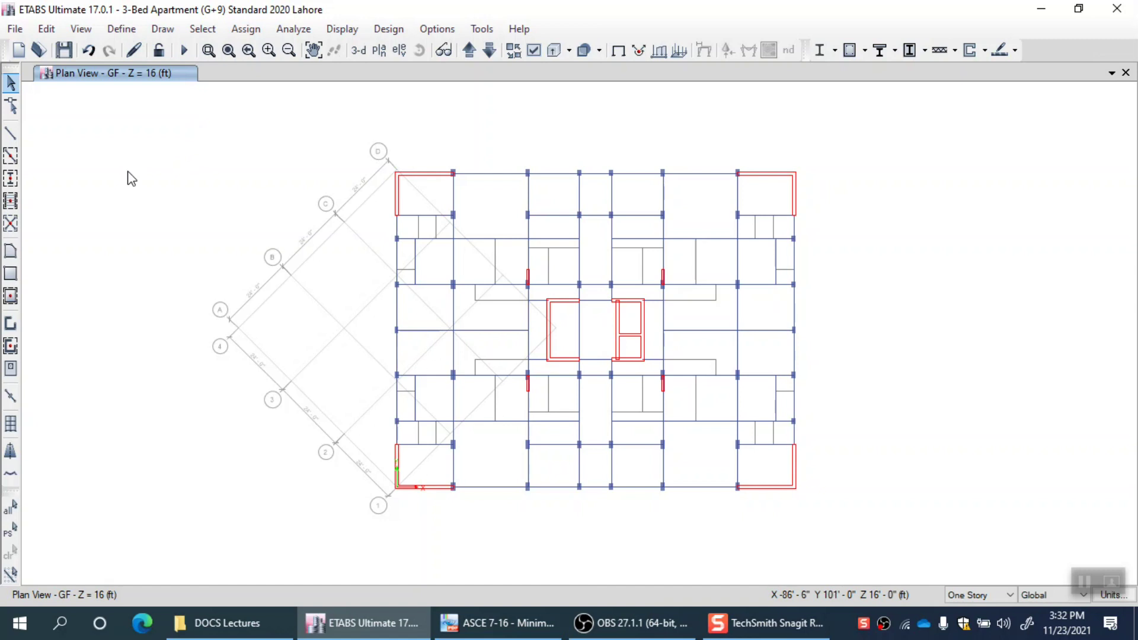
# - Open the EQX load case for editing and check its Linear Static load case type
pyautogui.click(121, 29)
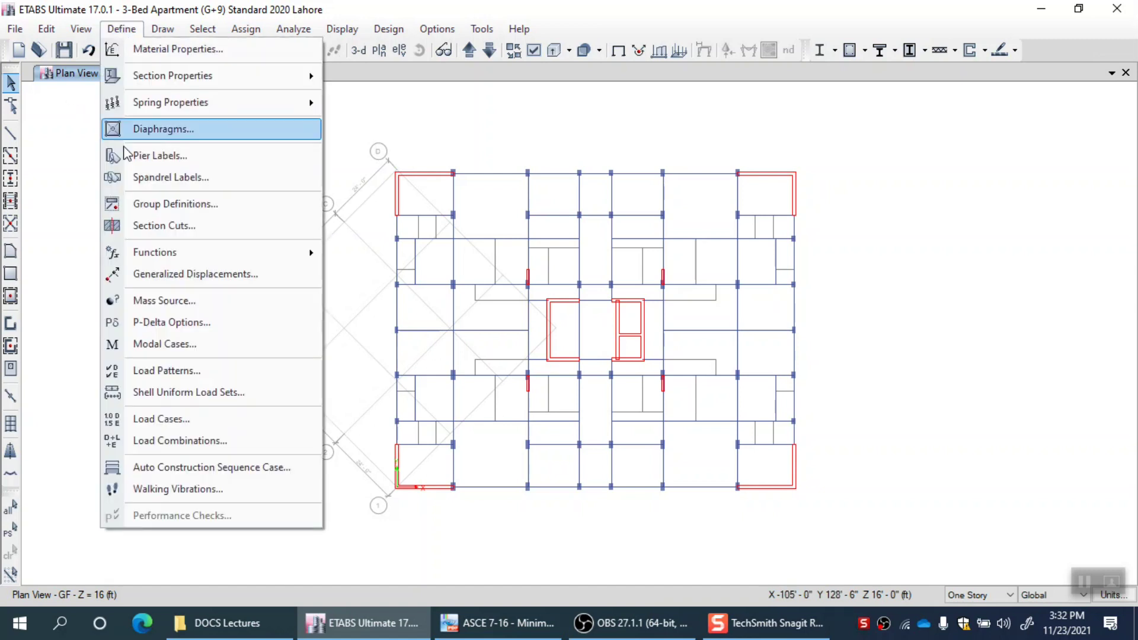
pyautogui.click(156, 420)
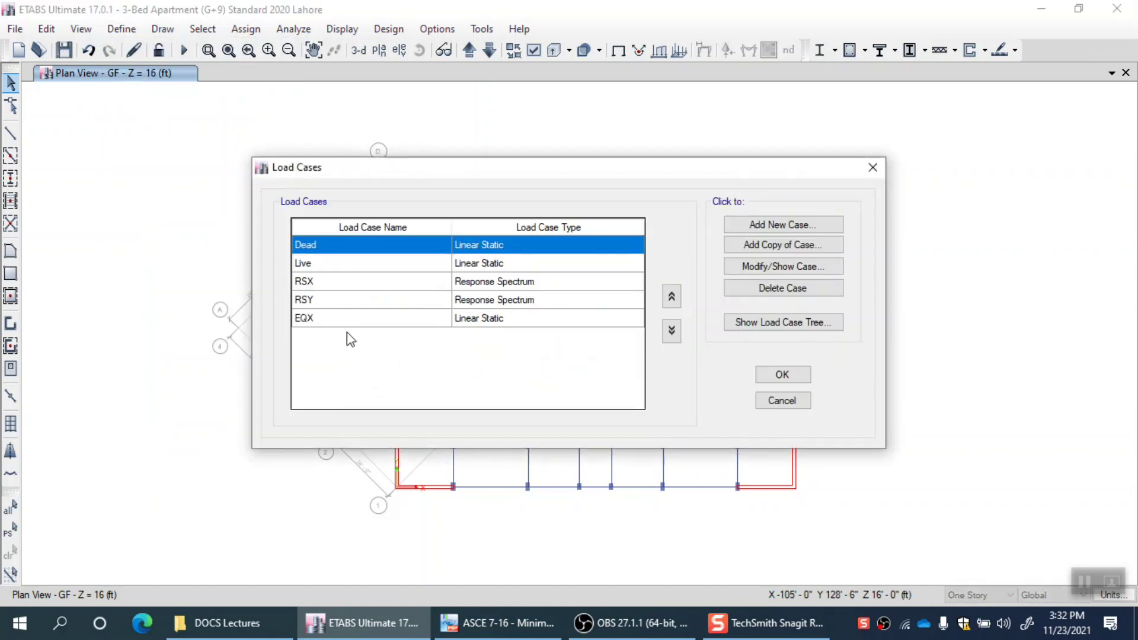
pyautogui.click(327, 318)
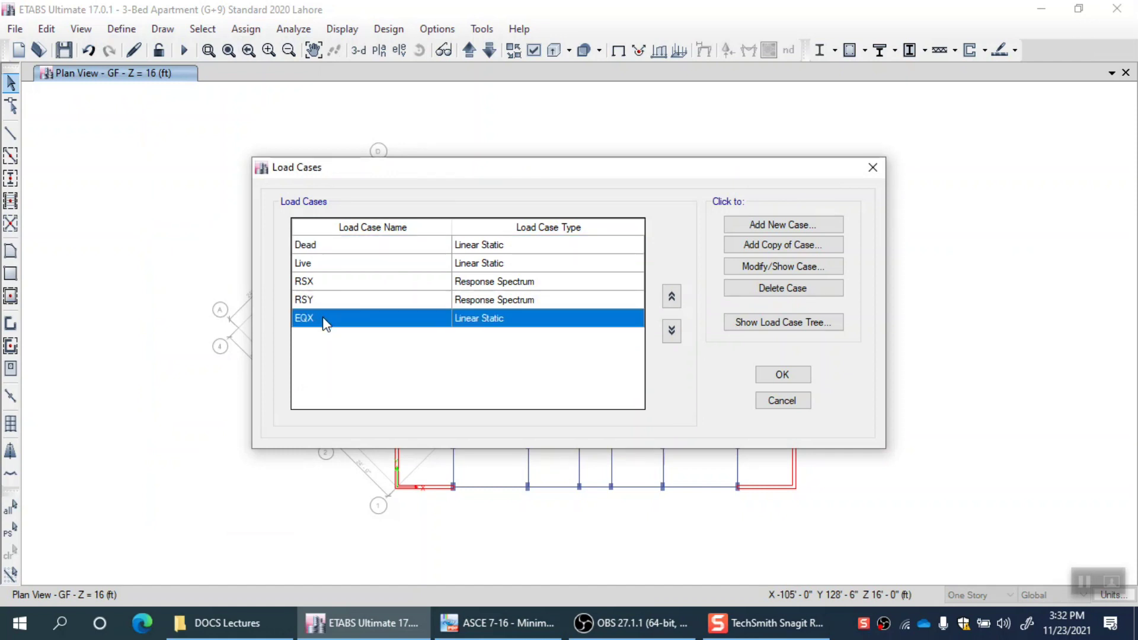
pyautogui.click(788, 268)
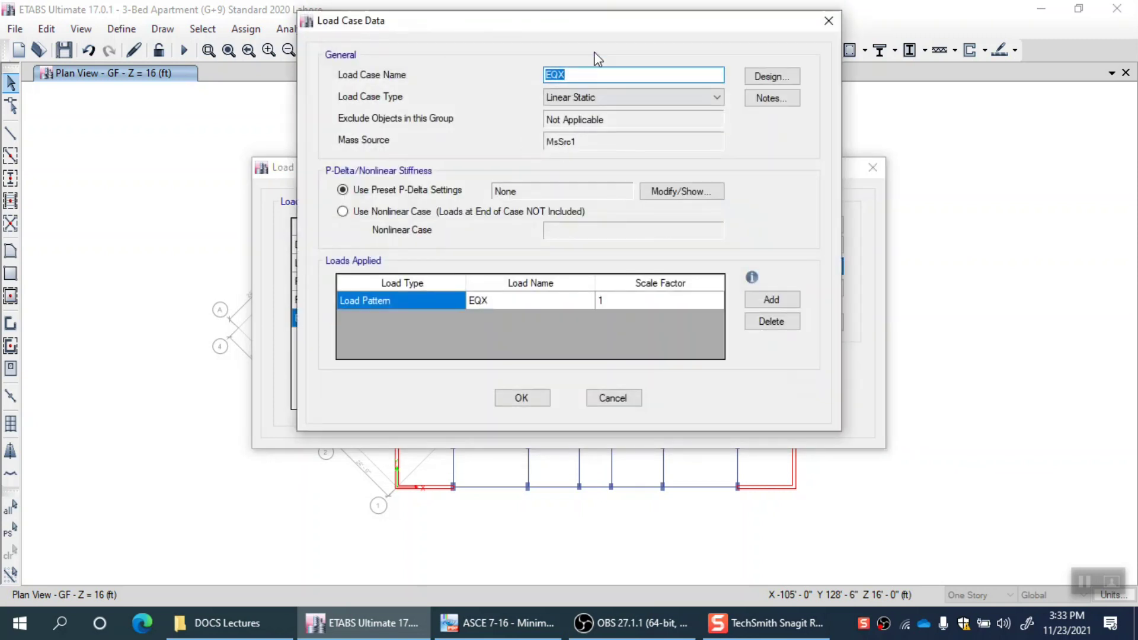
pyautogui.moveTo(607, 26); pyautogui.dragTo(552, 64)
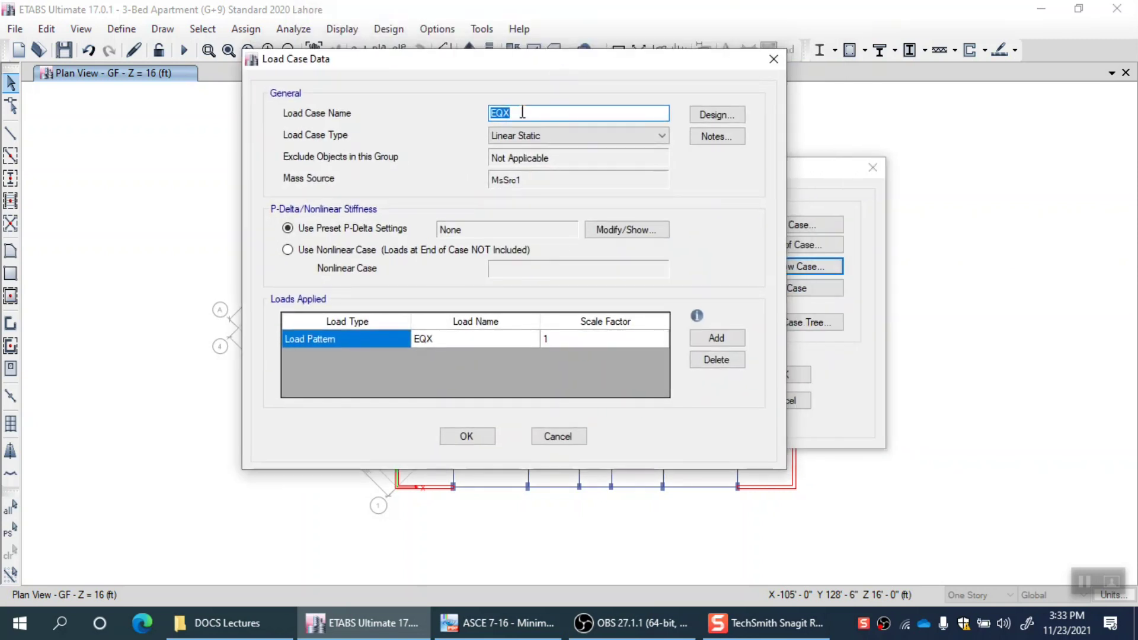
pyautogui.click(542, 139)
pyautogui.click(547, 151)
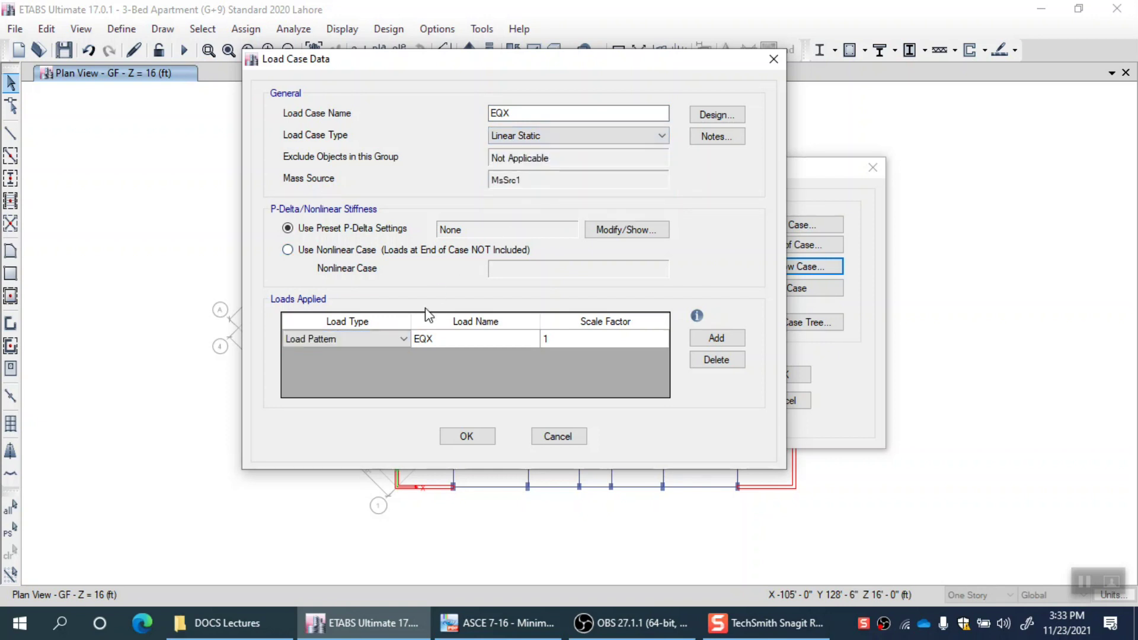
# - Check the load pattern choices and scale factor in EQX's applied loads, leaving the EQX pattern assigned
pyautogui.click(457, 340)
pyautogui.click(490, 342)
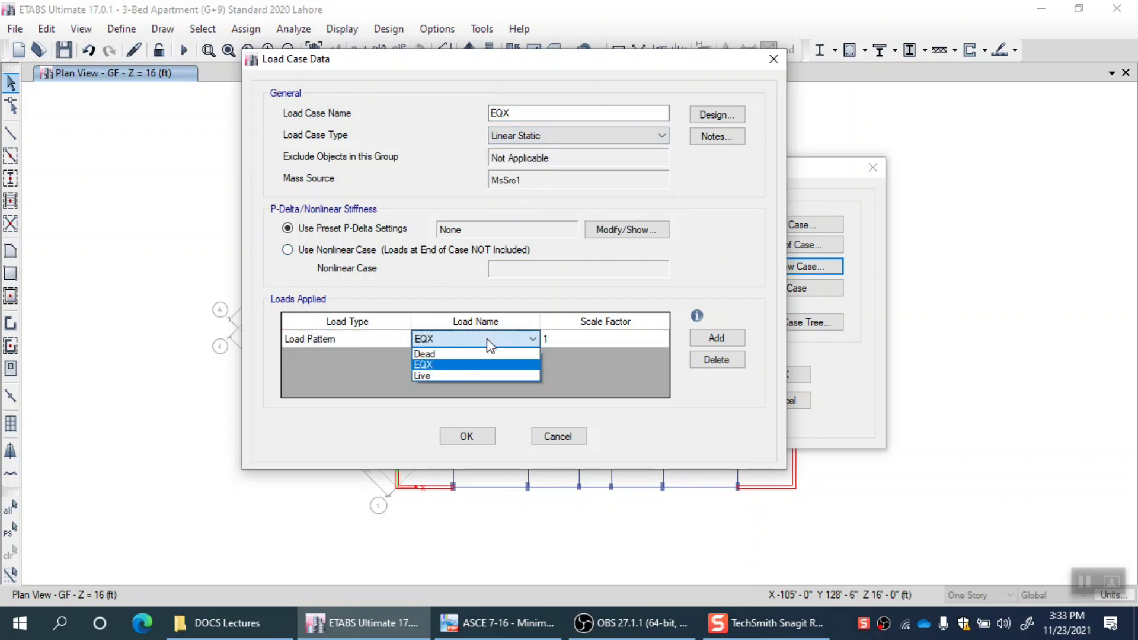
pyautogui.click(488, 342)
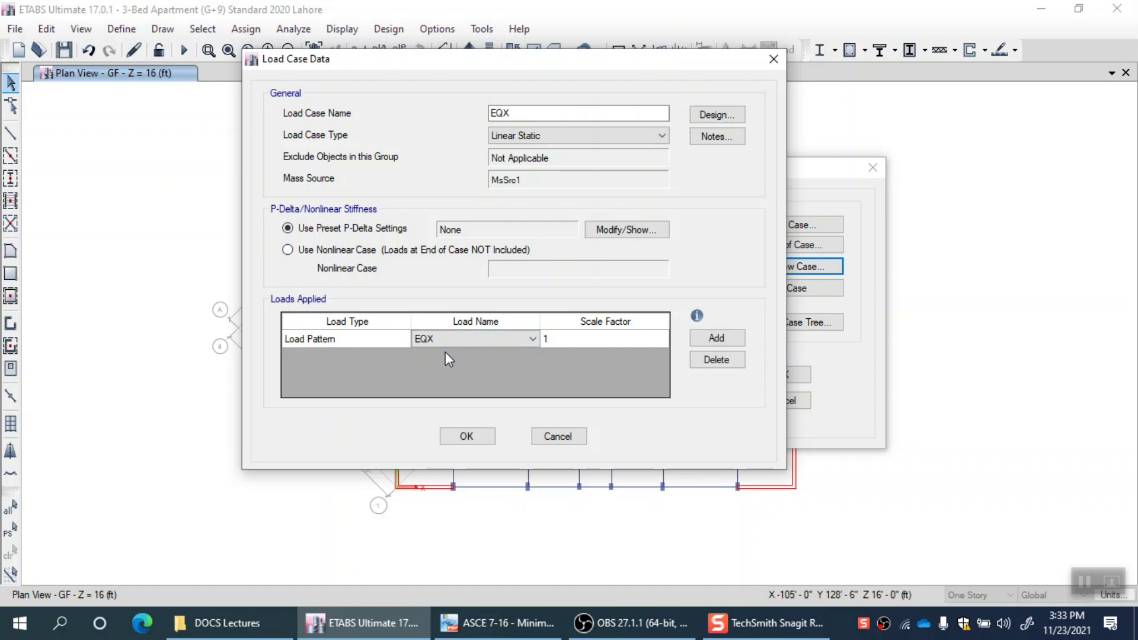
pyautogui.click(582, 342)
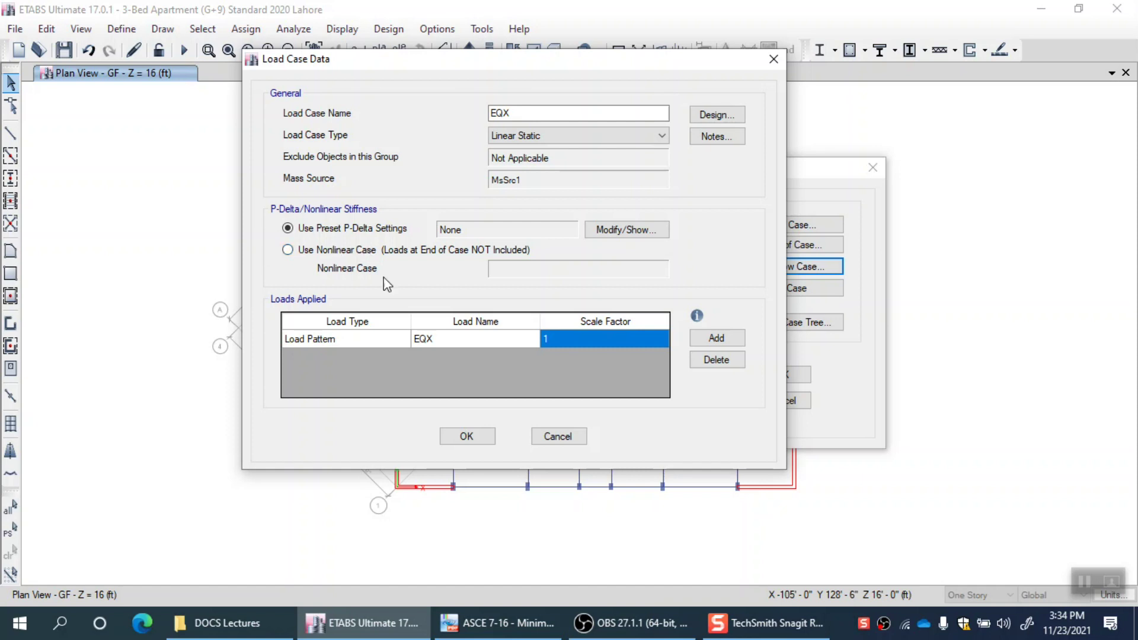
# - Check EQX's nonlinear case stiffness option, return to the preset P-Delta settings, and accept the load case definitions
pyautogui.click(337, 250)
pyautogui.click(547, 267)
pyautogui.click(547, 267)
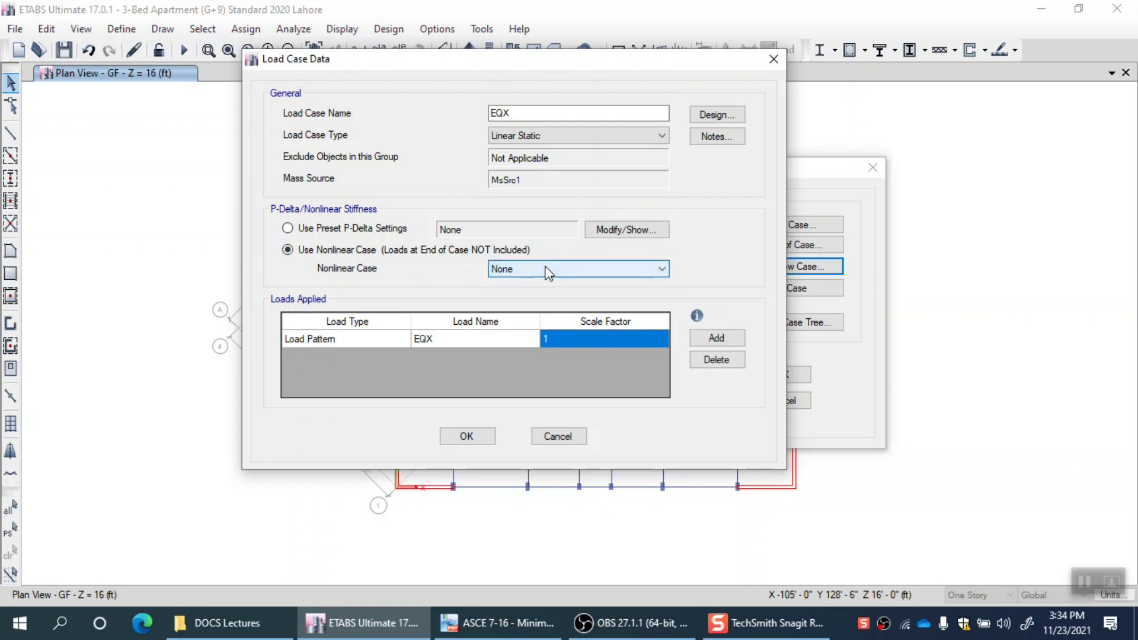
pyautogui.click(332, 228)
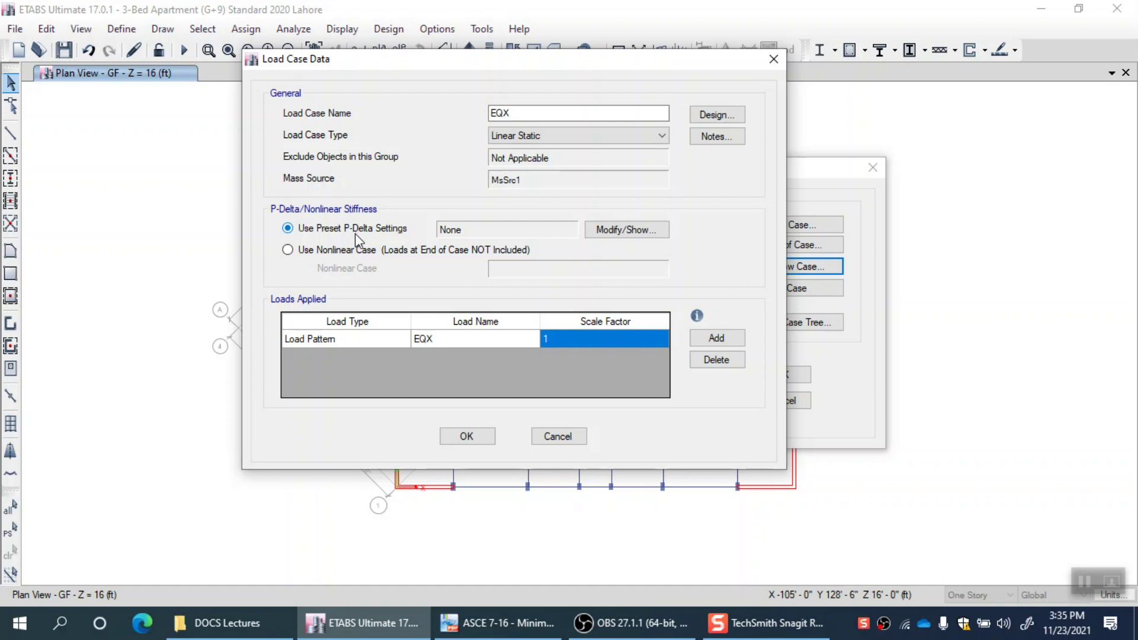
pyautogui.click(468, 436)
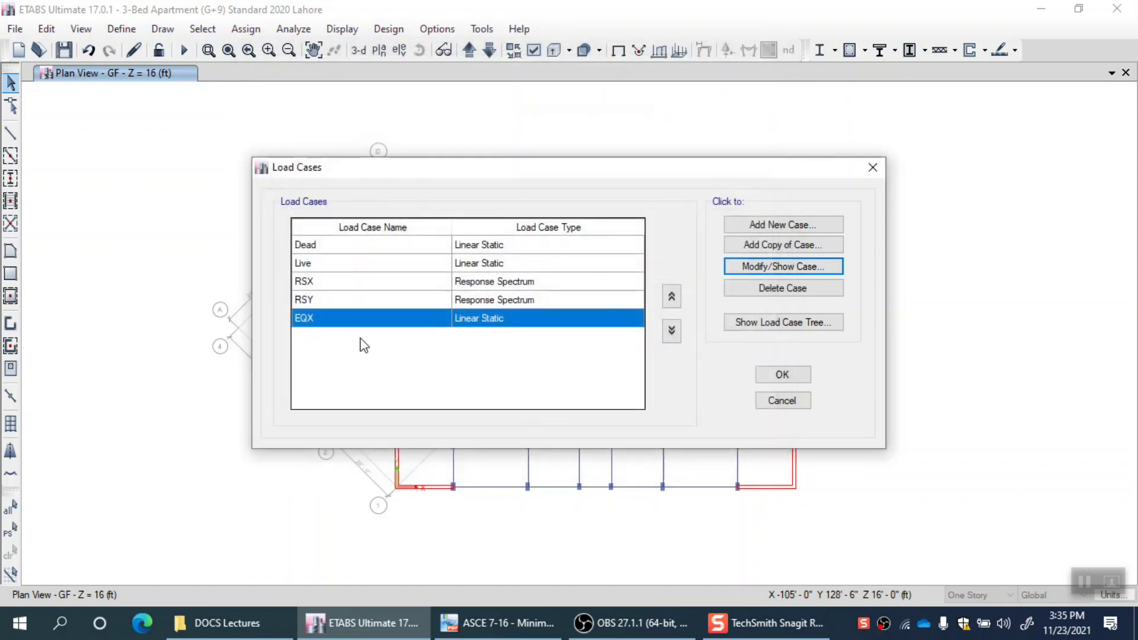
pyautogui.click(808, 379)
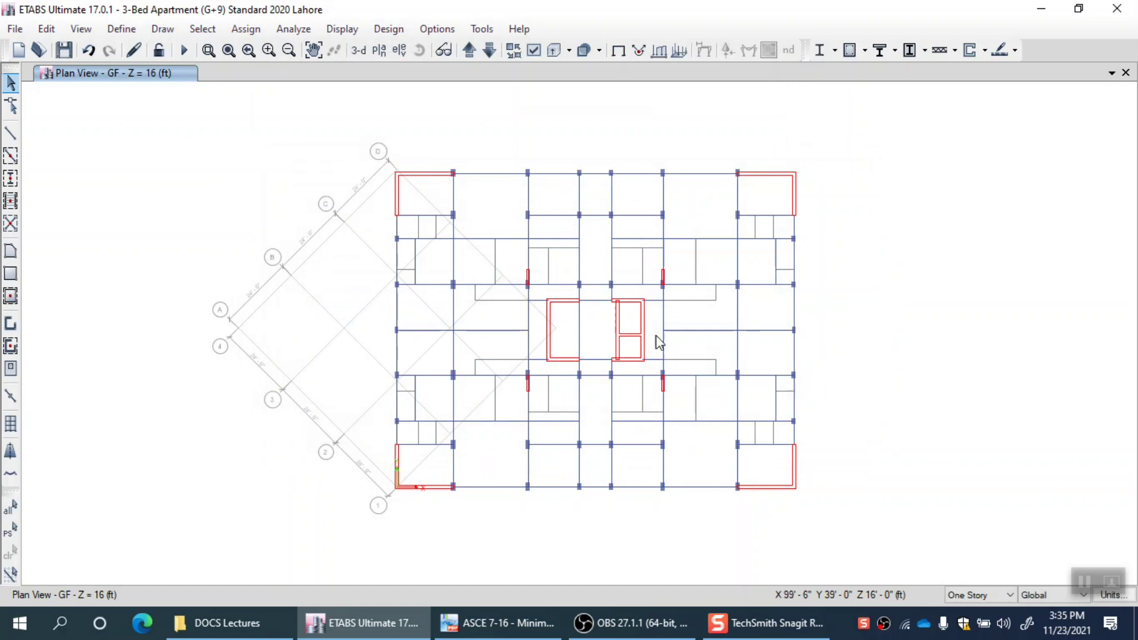
# - Review the list of defined load combinations, select Comb4, and close the list without changes
pyautogui.click(129, 33)
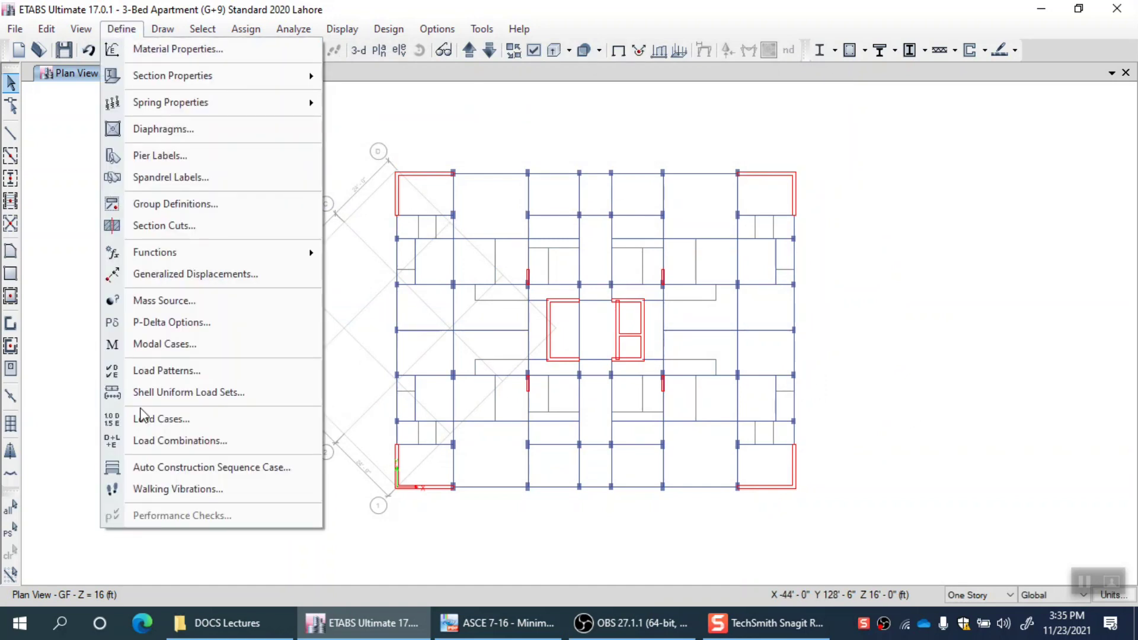
pyautogui.click(169, 442)
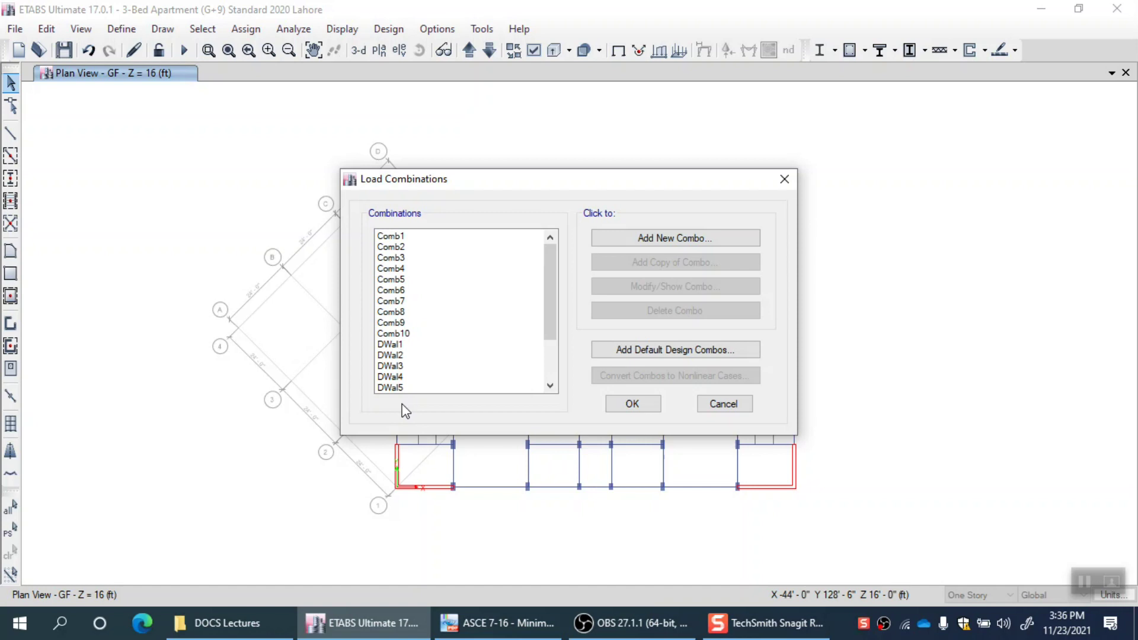
pyautogui.click(385, 270)
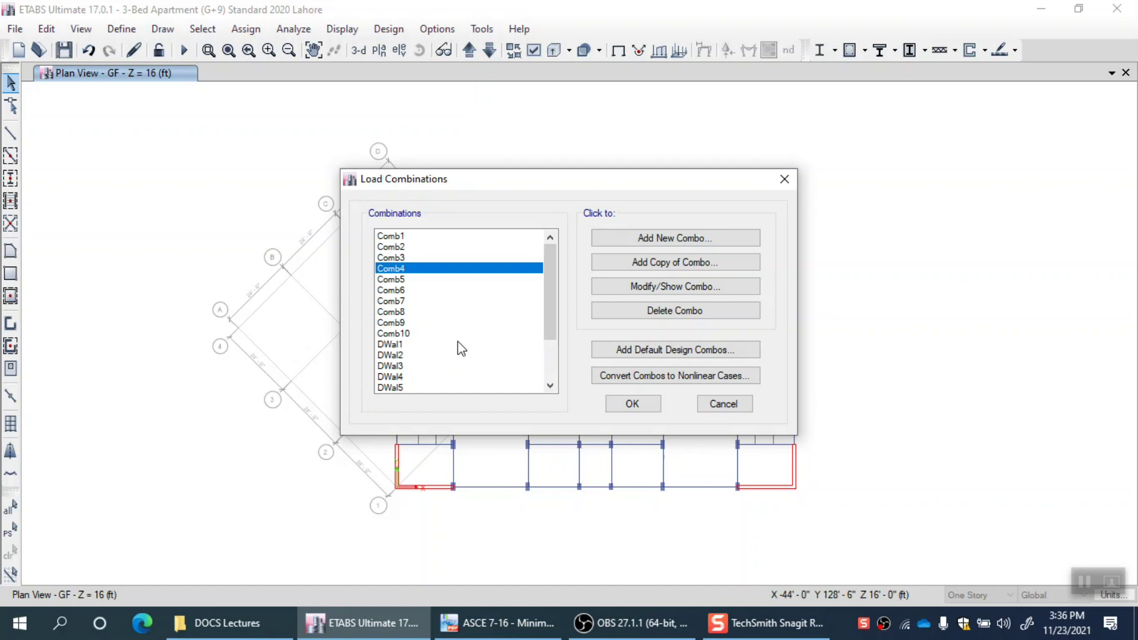
pyautogui.click(793, 180)
pyautogui.click(334, 30)
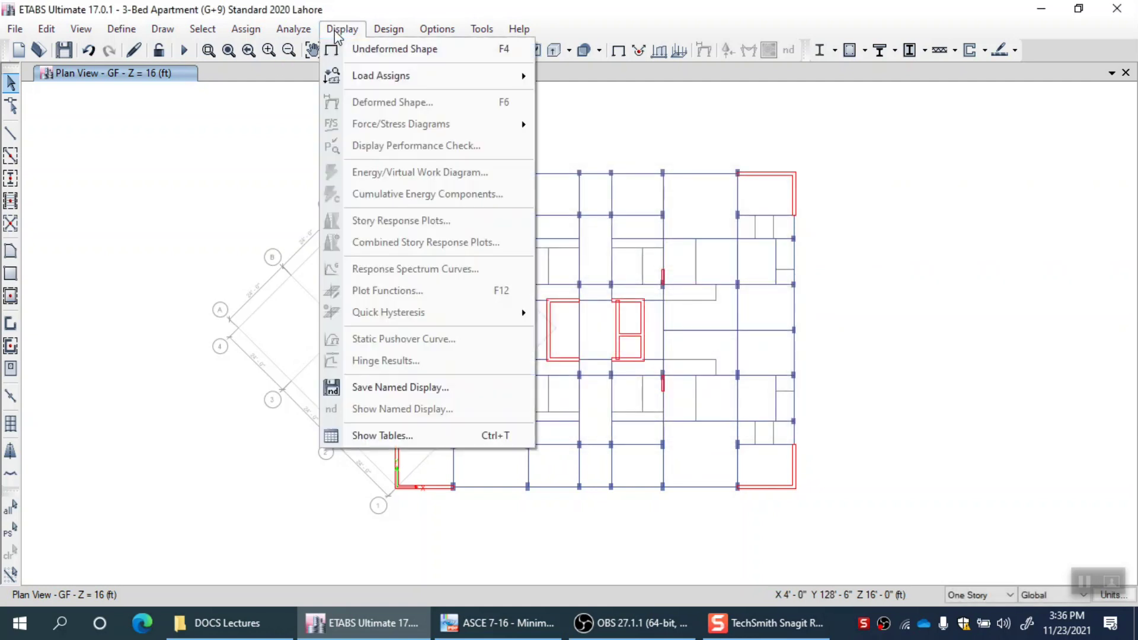
pyautogui.moveTo(389, 30)
pyautogui.moveTo(457, 73)
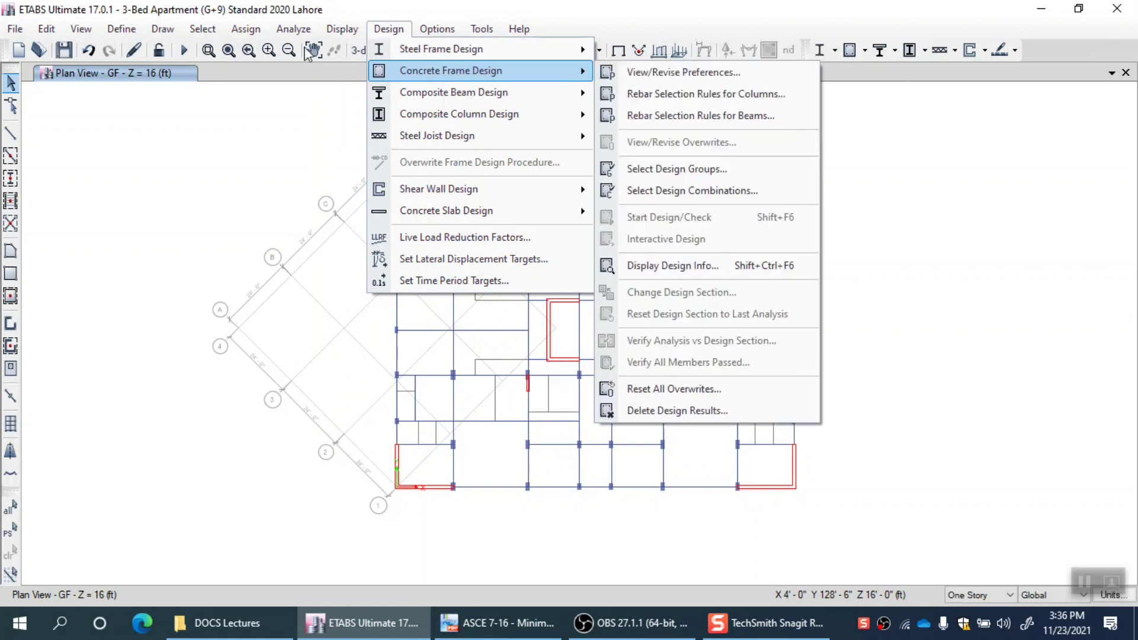
pyautogui.moveTo(292, 34)
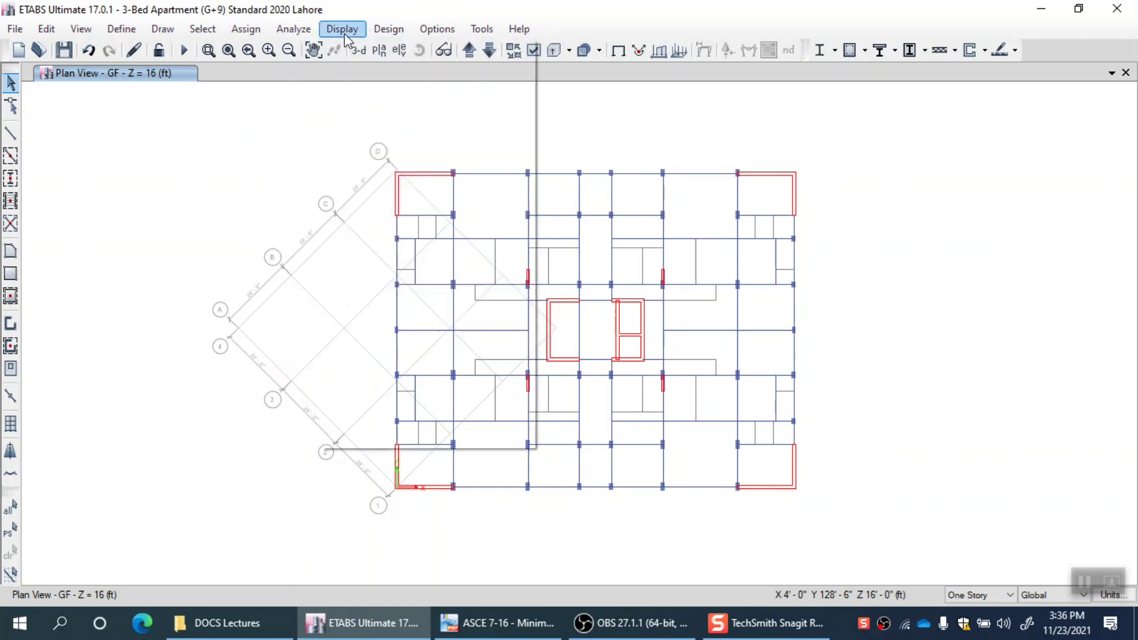
pyautogui.moveTo(343, 30)
pyautogui.moveTo(406, 73)
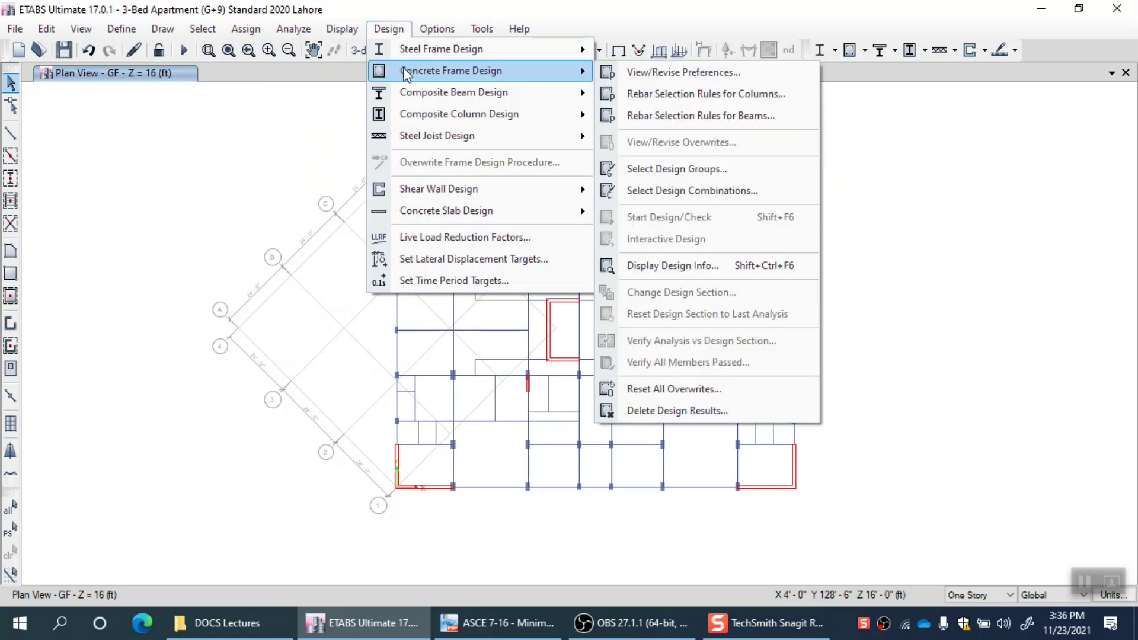
pyautogui.click(268, 131)
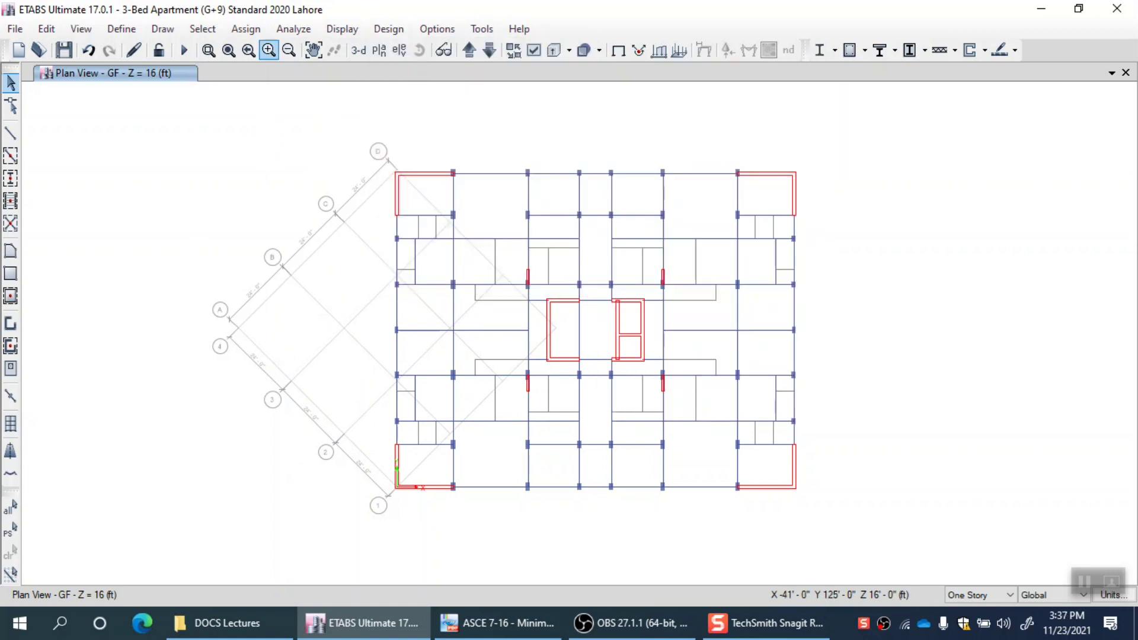